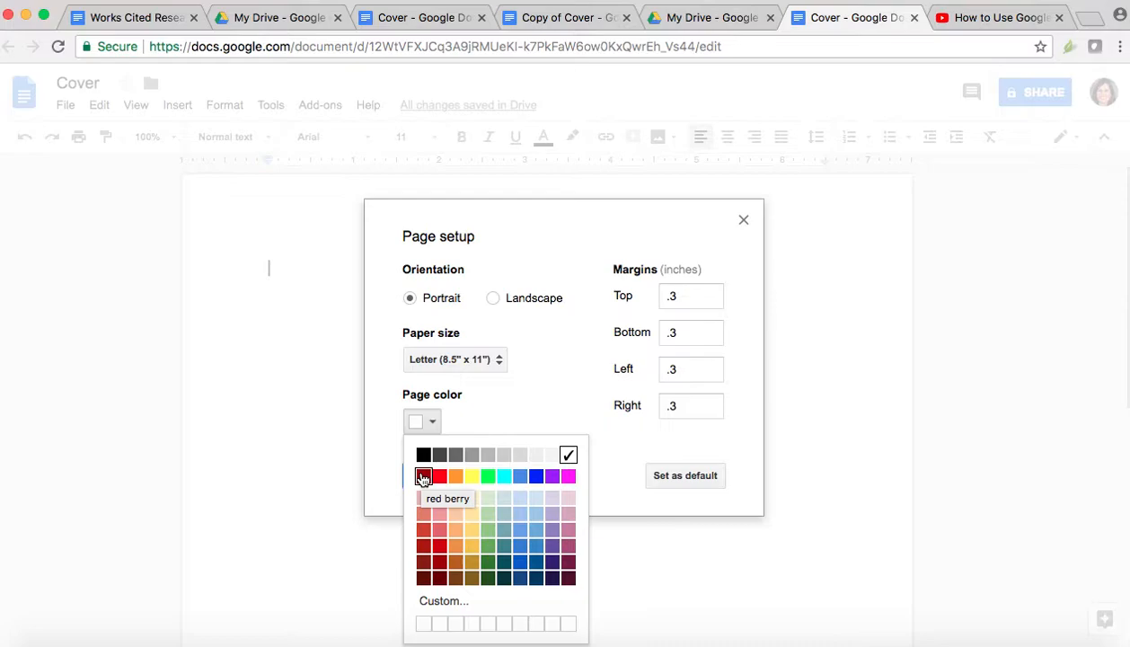
Step: Apply the page setup with 0.3-inch top, bottom, left and right margins to the blank Cover document
left_click(465, 428)
left_click(435, 476)
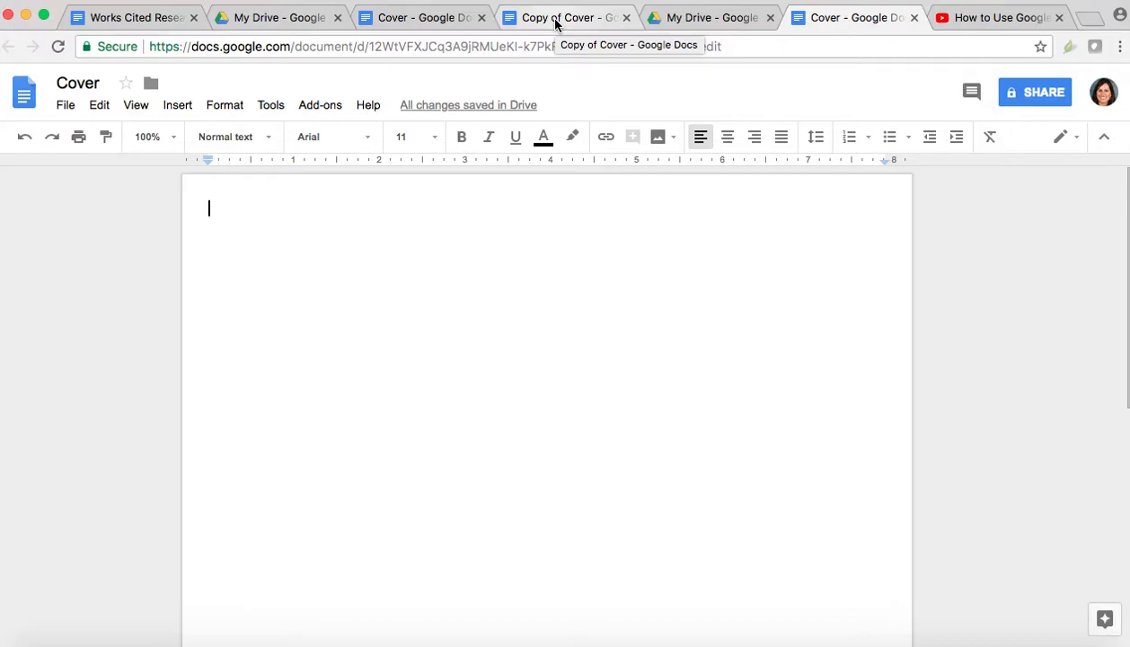
Step: Examine the collage layout of images and colored text boxes in the finished Cover example, and return to the blank Cover document
left_click(405, 20)
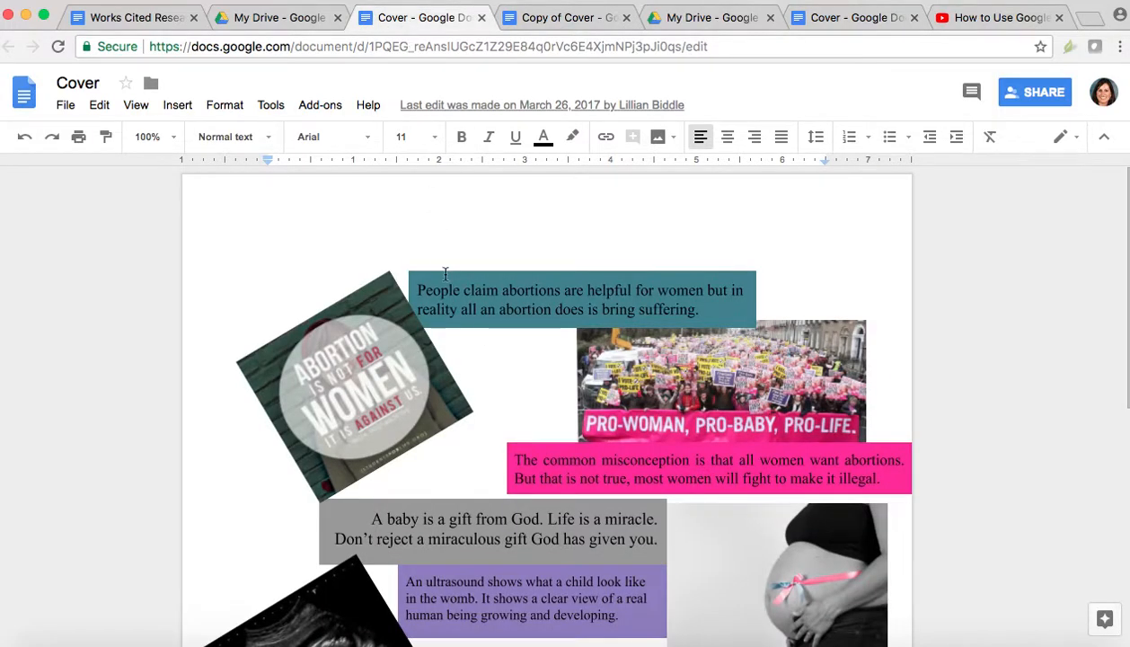
scroll(399, 386, "down", 4)
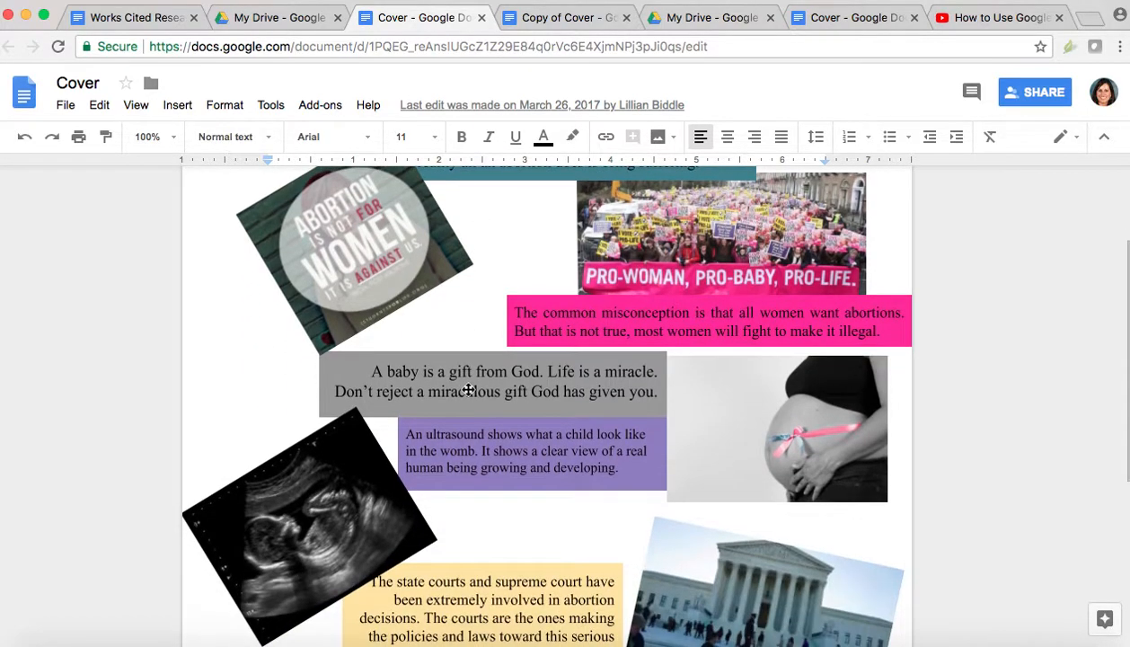
scroll(375, 499, "down", 5)
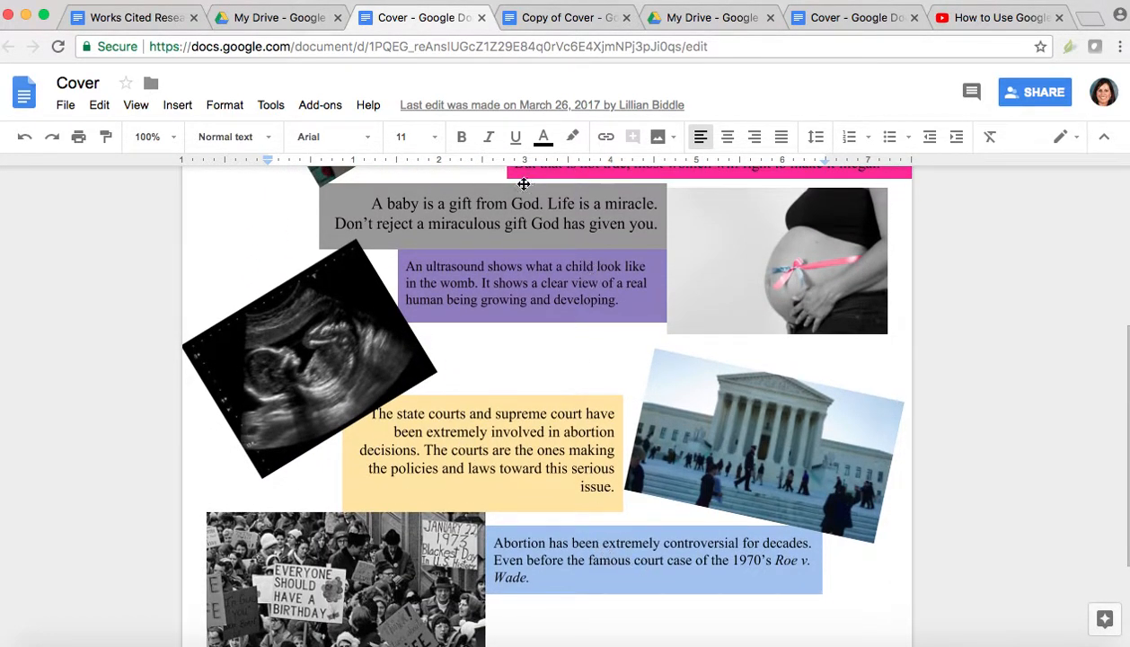
scroll(544, 251, "up", 8)
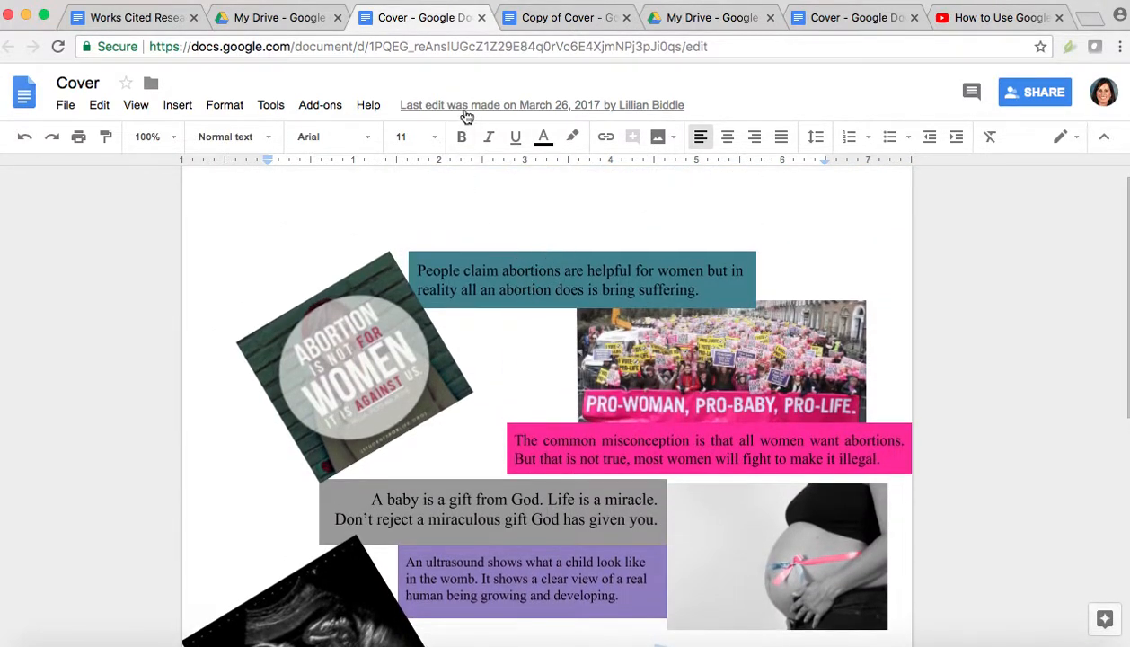
left_click(578, 23)
left_click(715, 18)
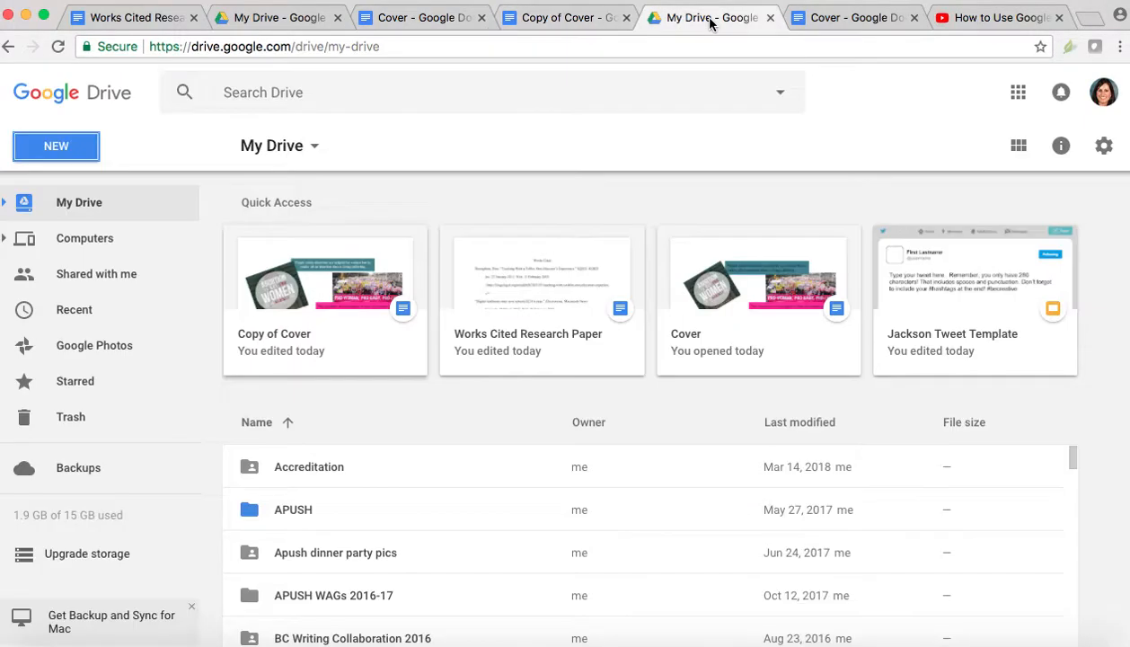
left_click(819, 18)
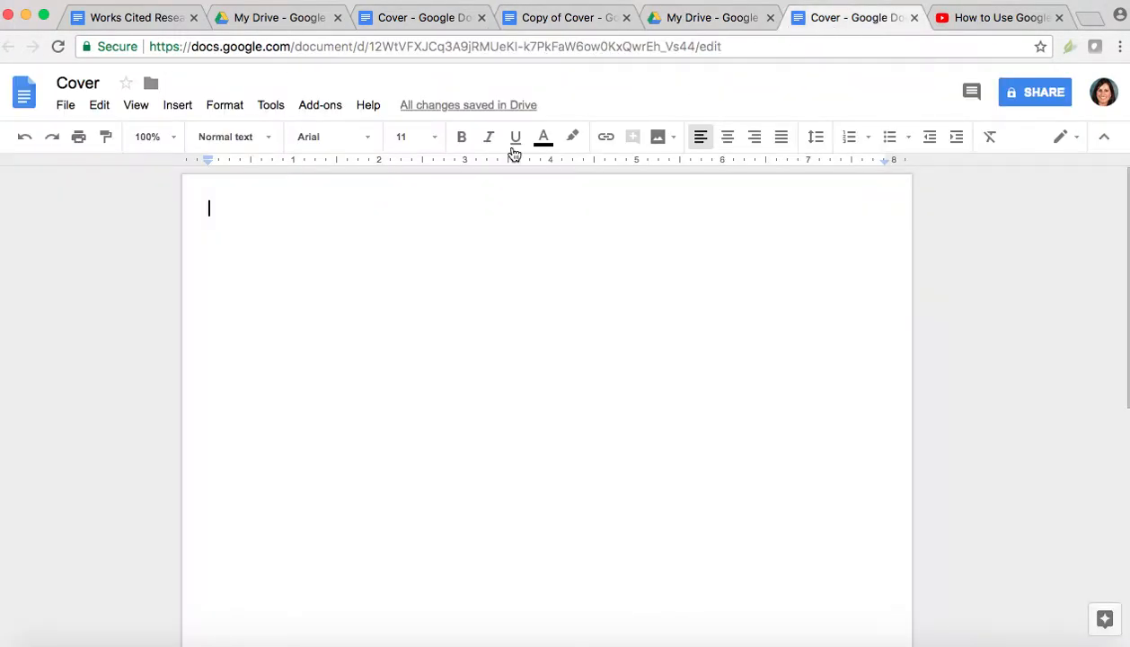
Step: Start a new drawing in the document and run a Google image search for "Time" within it
left_click(178, 106)
left_click(205, 184)
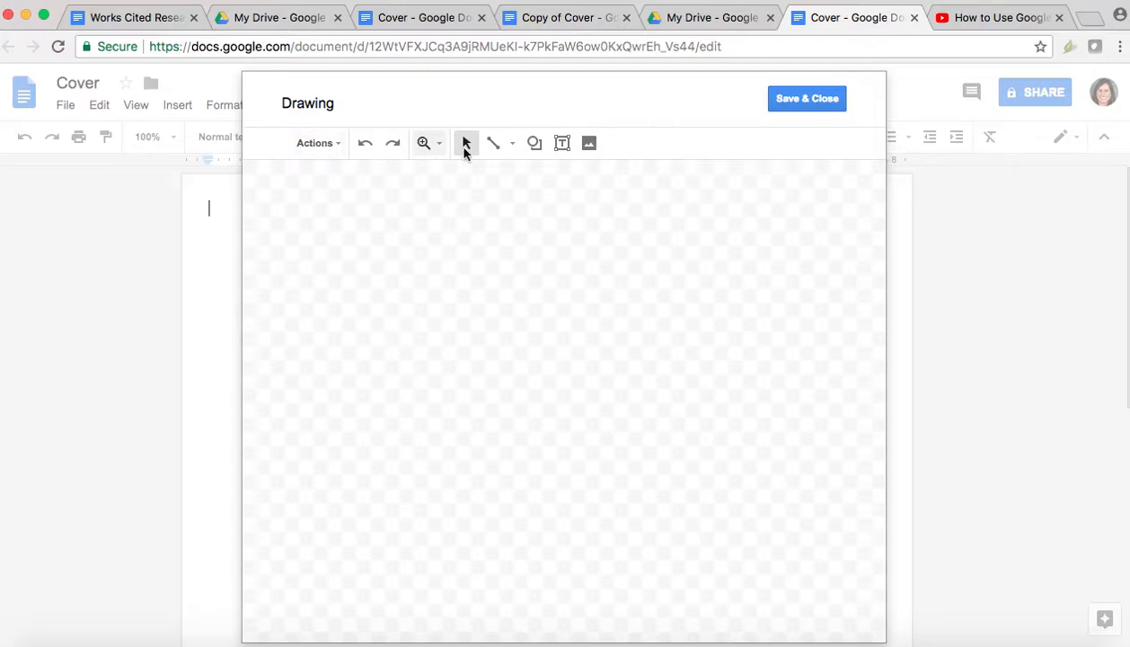
left_click(589, 143)
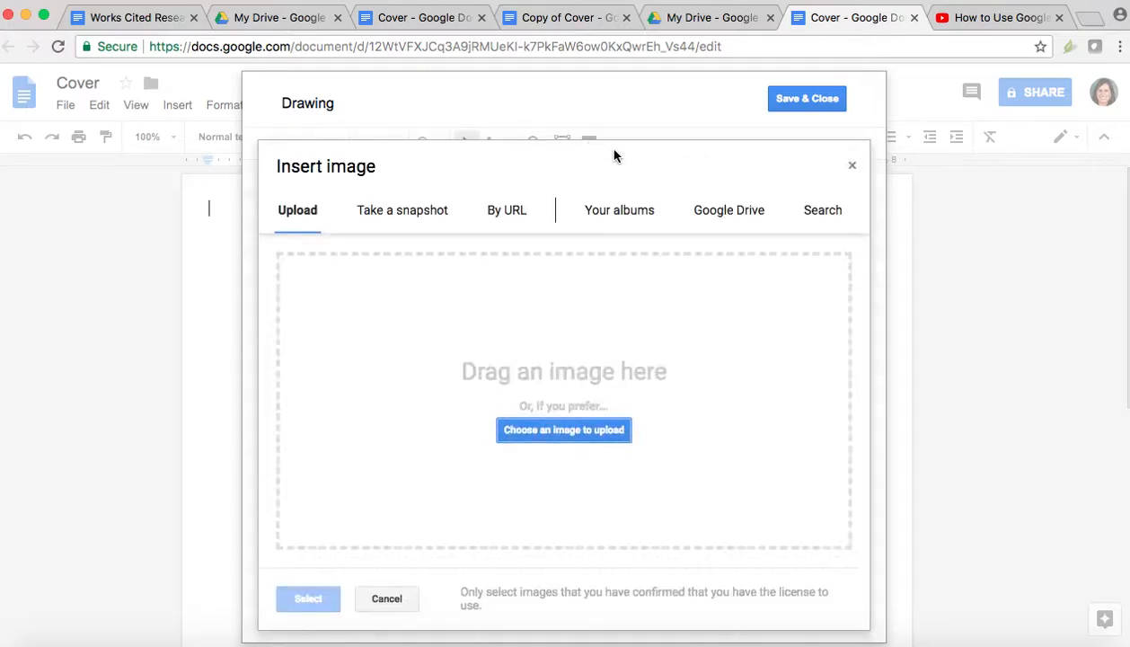
left_click(828, 220)
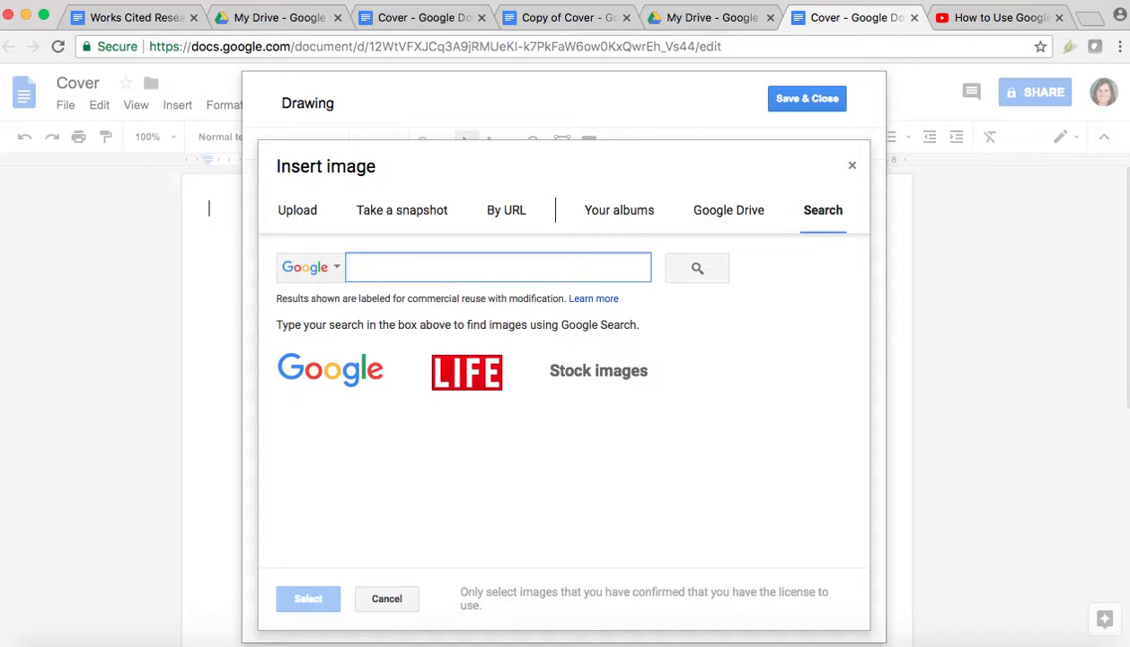
type("Time")
key("Return")
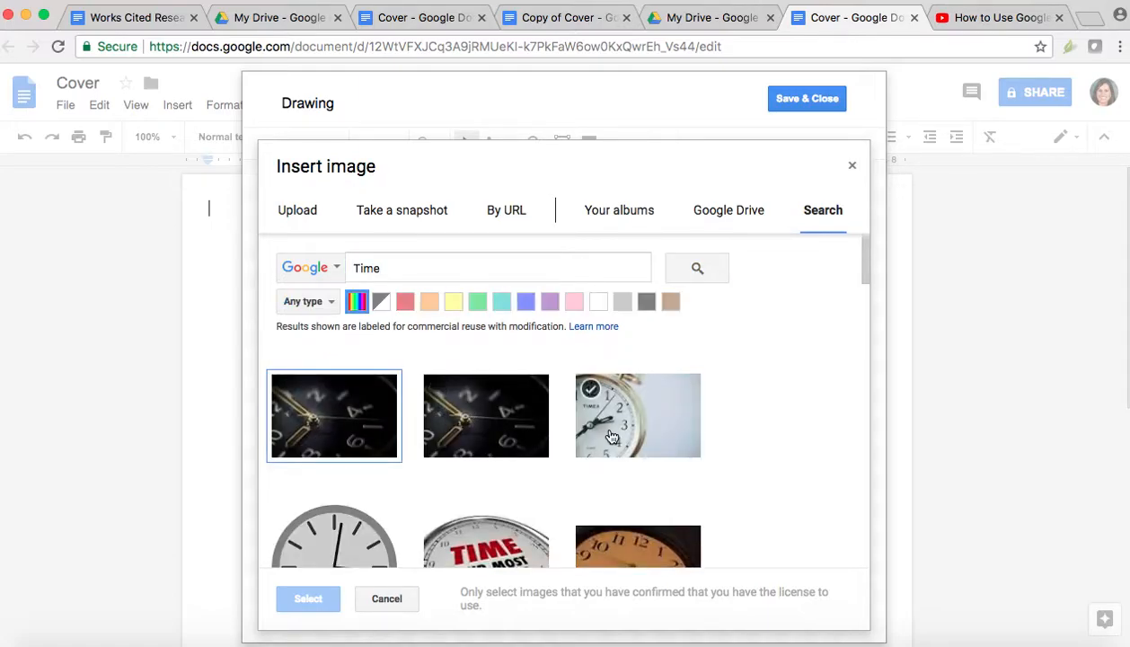
Step: Add the photo of the gold Timex alarm clock from the search results to the drawing
scroll(503, 437, "down", 3)
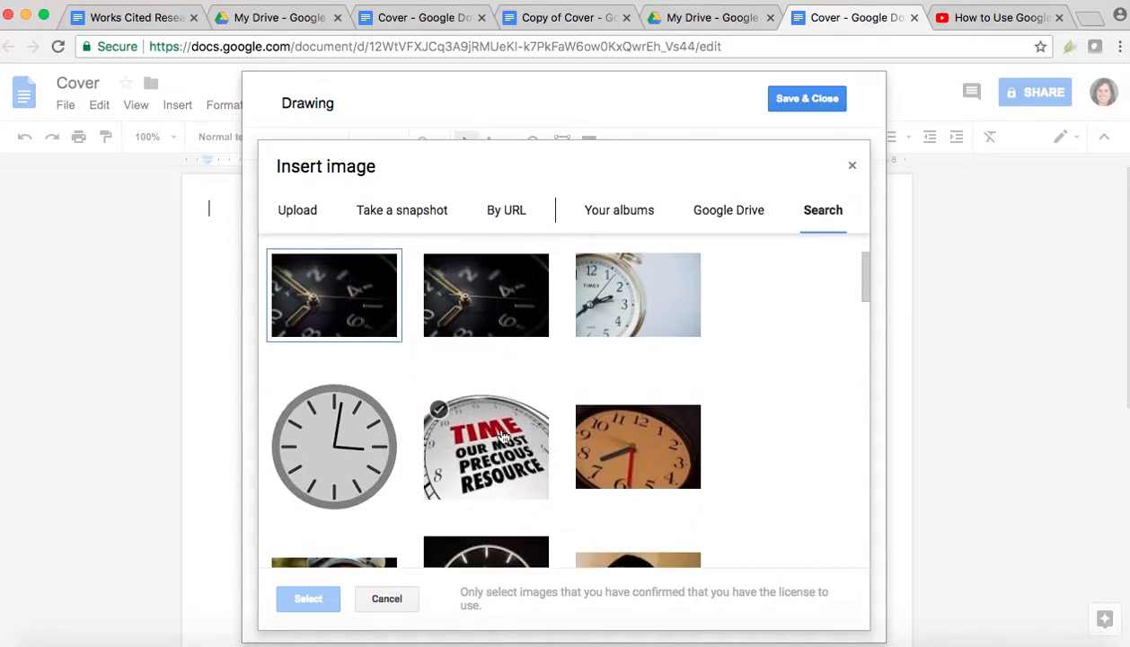
left_click(597, 323)
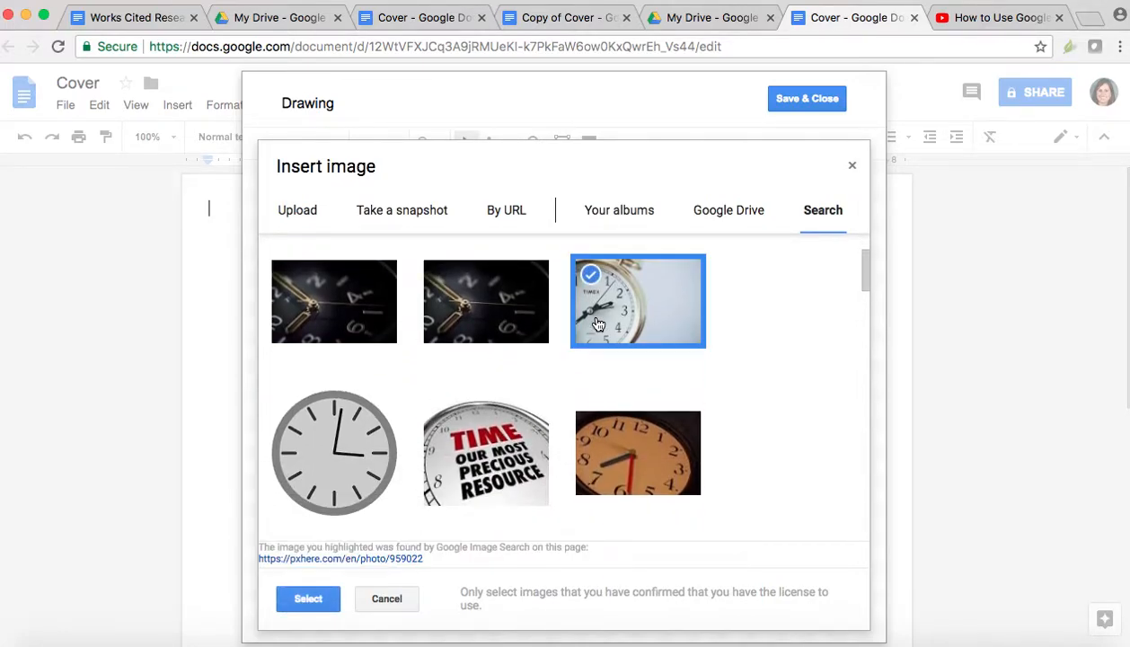
left_click(307, 598)
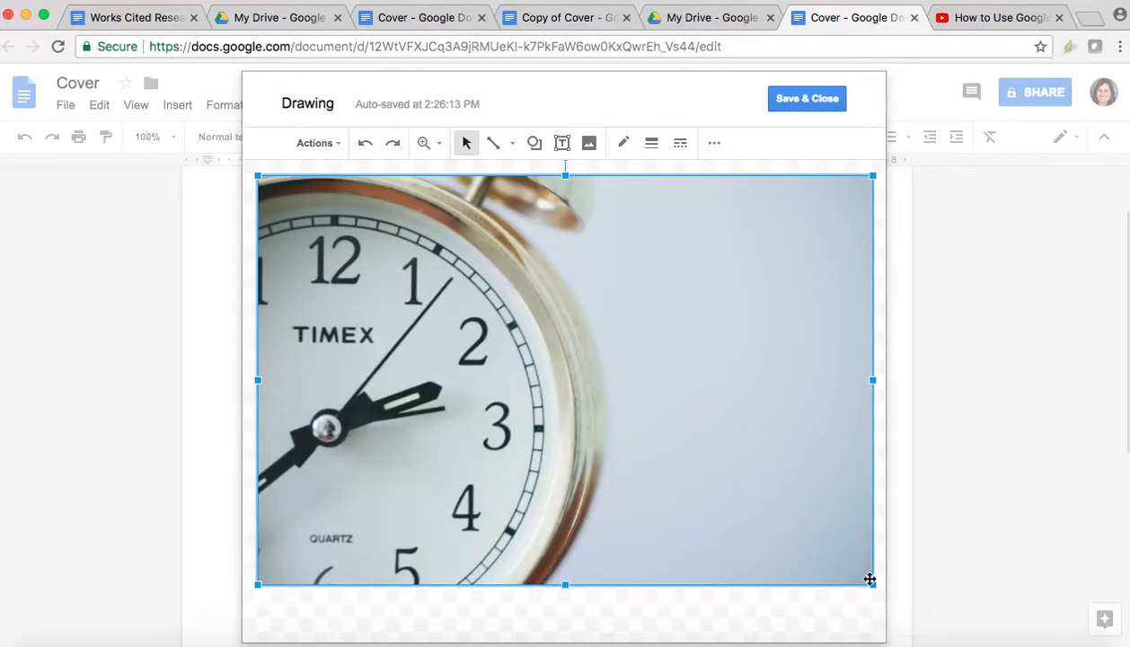
Step: Reposition the clock image on the drawing canvas and save the drawing into the document
left_click_drag(870, 582, 651, 406)
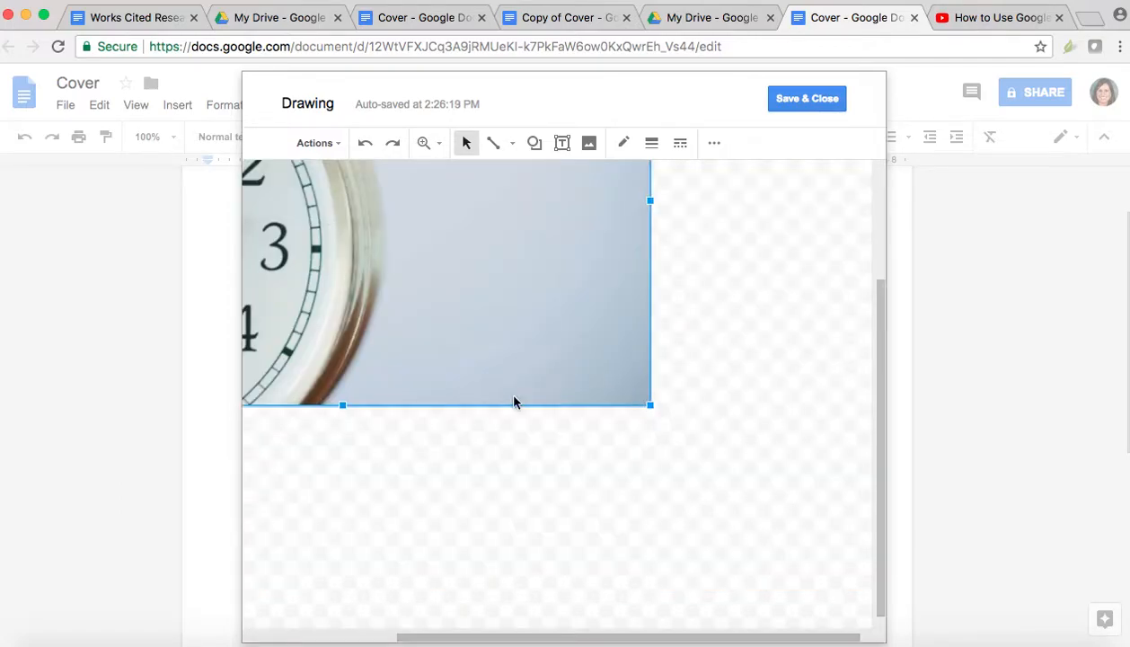
left_click_drag(514, 306, 647, 415)
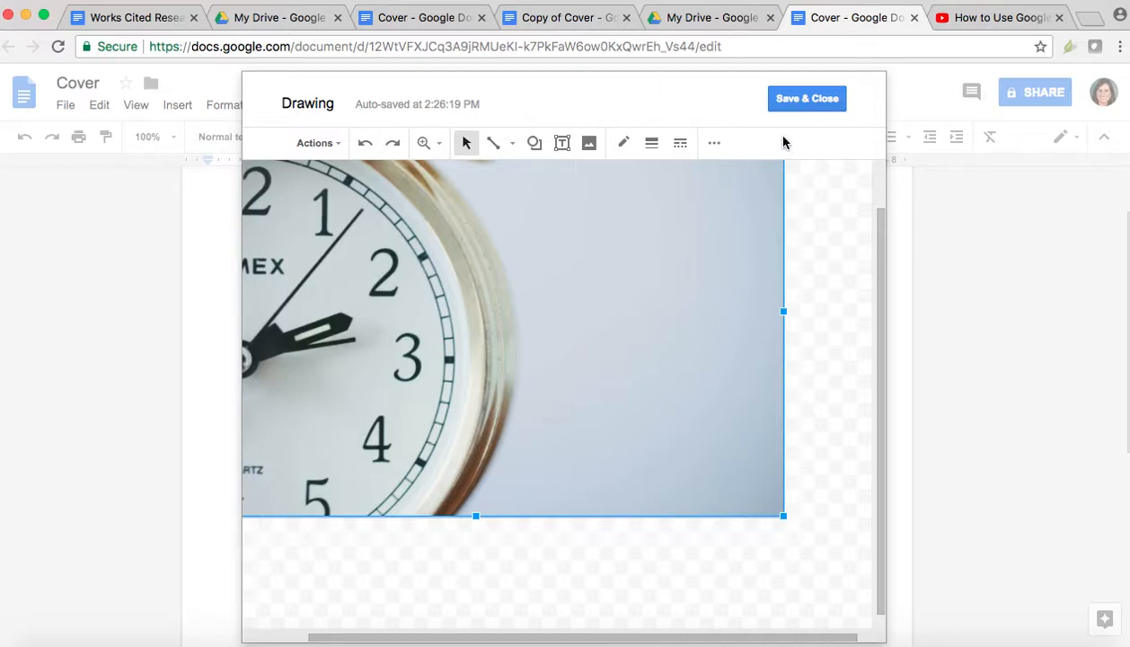
left_click(802, 99)
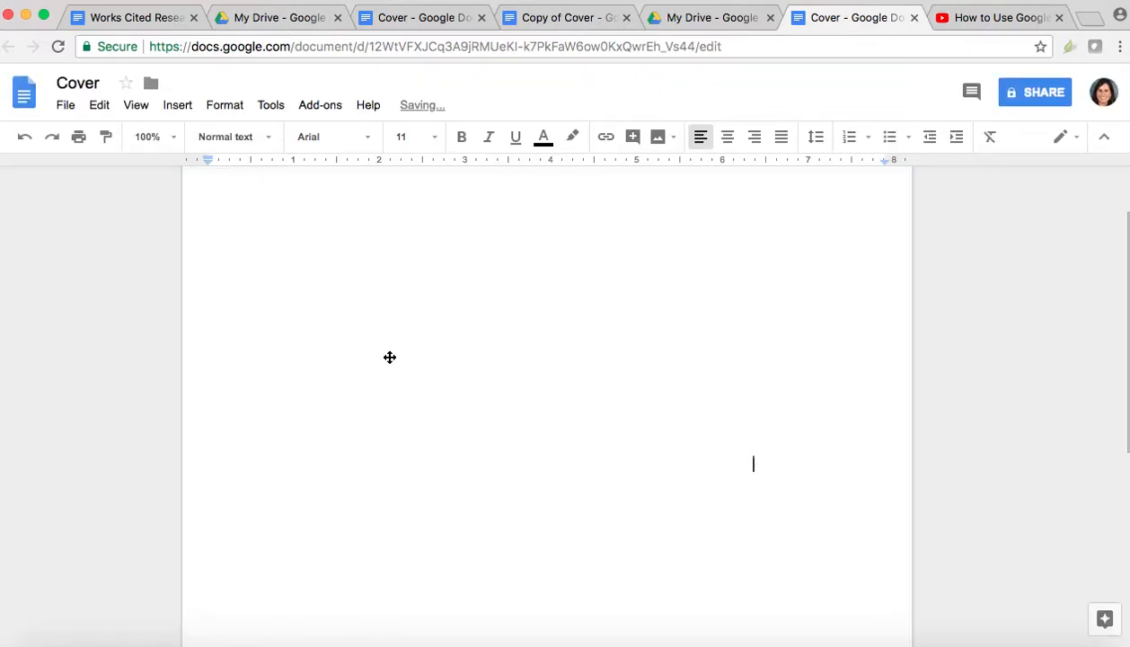
Step: Set the clock drawing to Wrap text and scale it down to about 3.4 inches wide
left_click(743, 446)
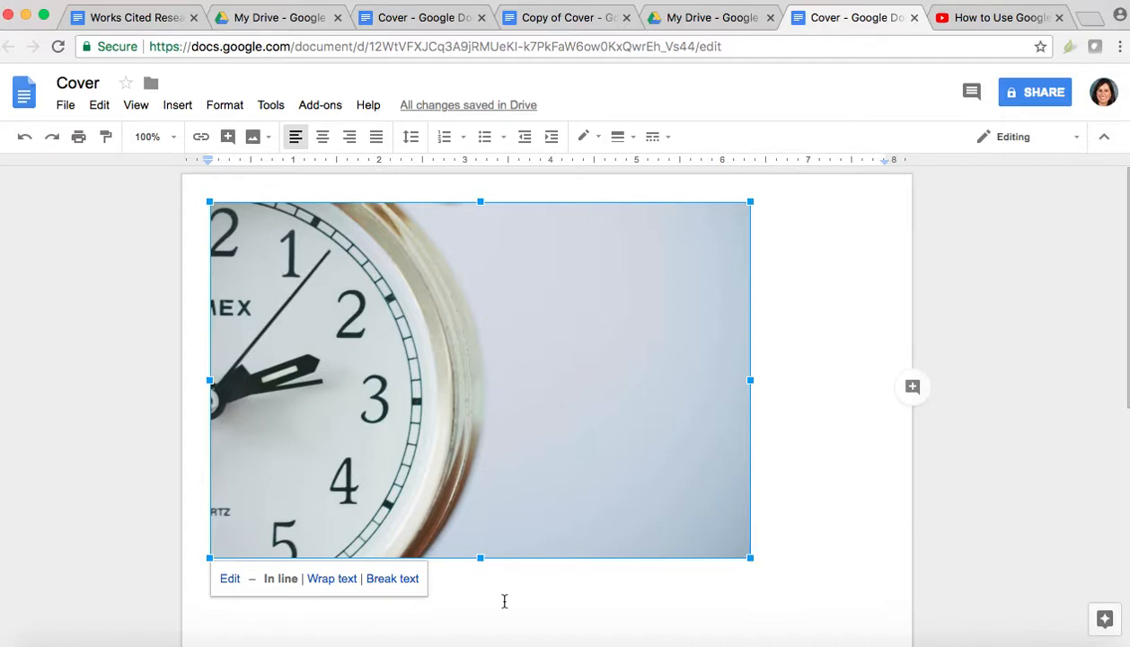
left_click(323, 579)
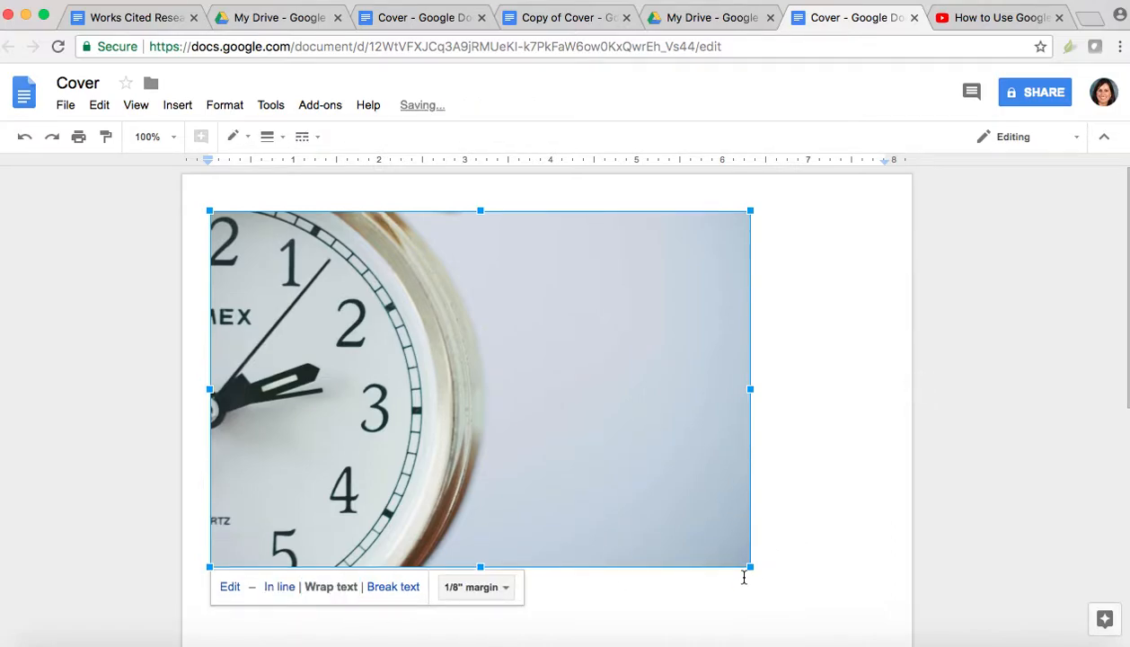
left_click_drag(751, 567, 483, 374)
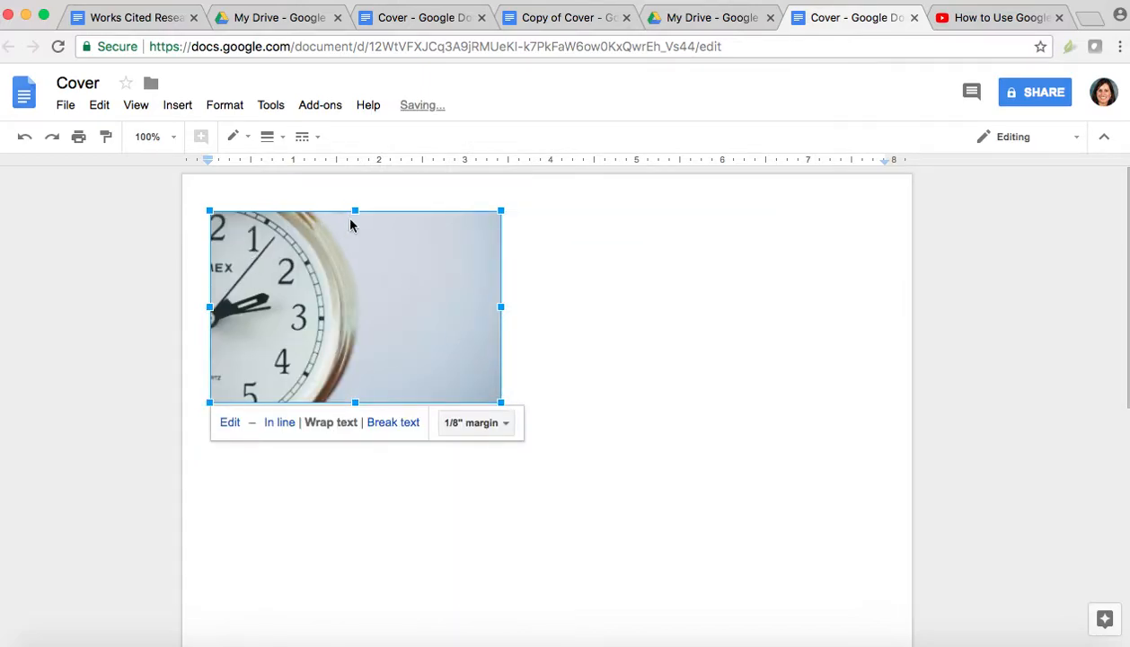
Step: Move the clock image down and slightly to the right on the page
right_click(484, 287)
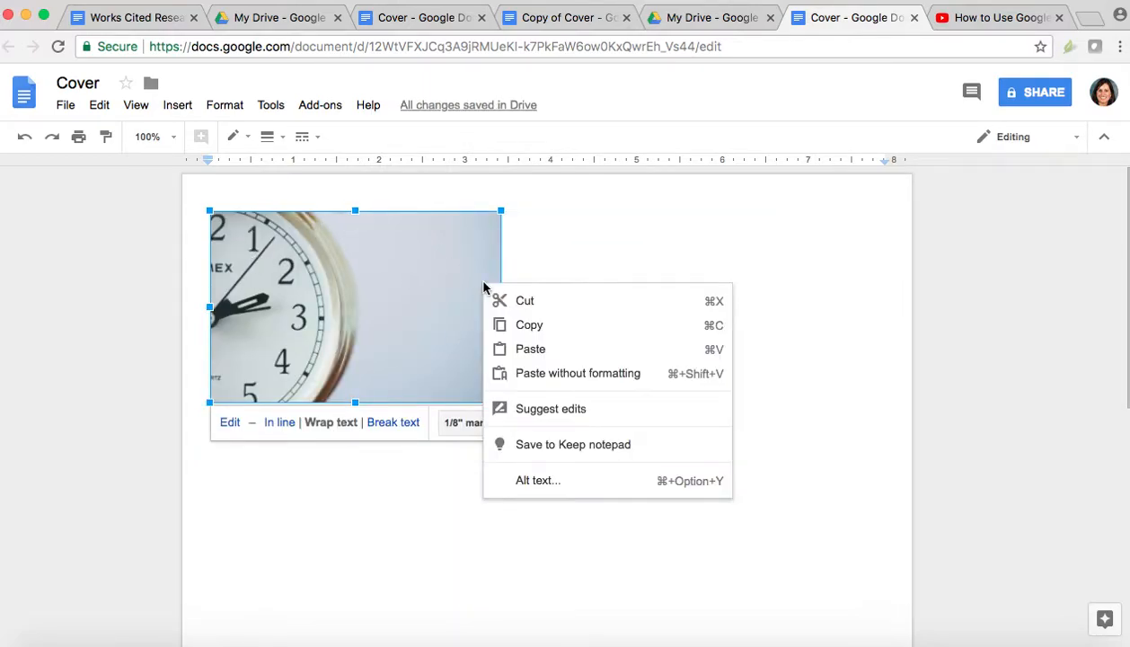
left_click(423, 404)
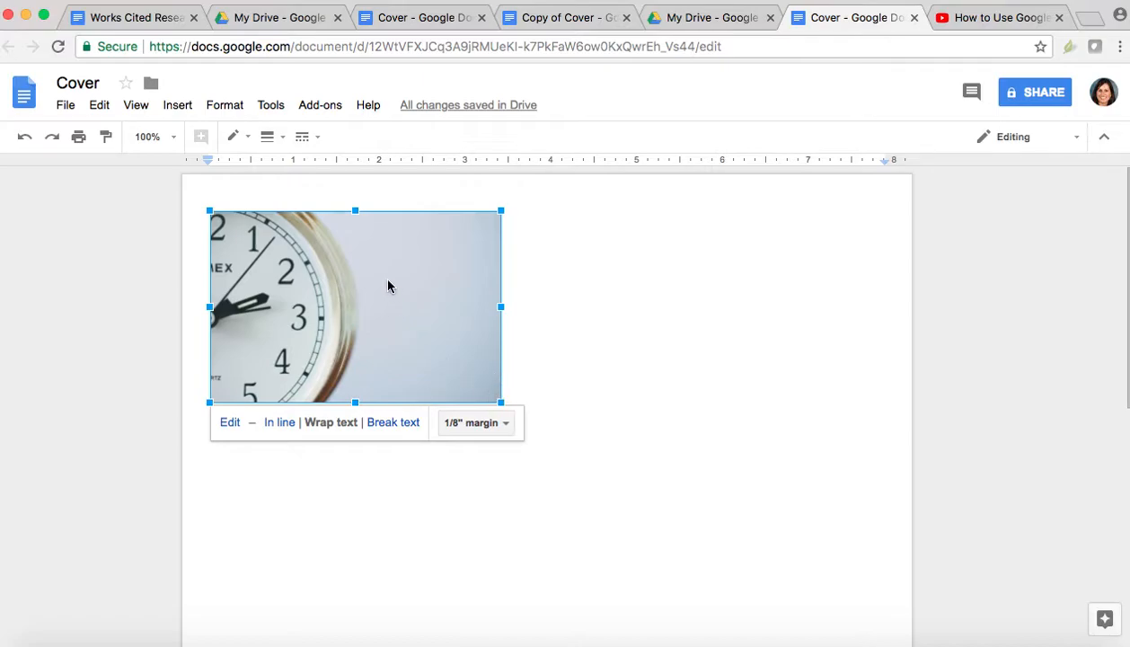
left_click_drag(342, 288, 370, 359)
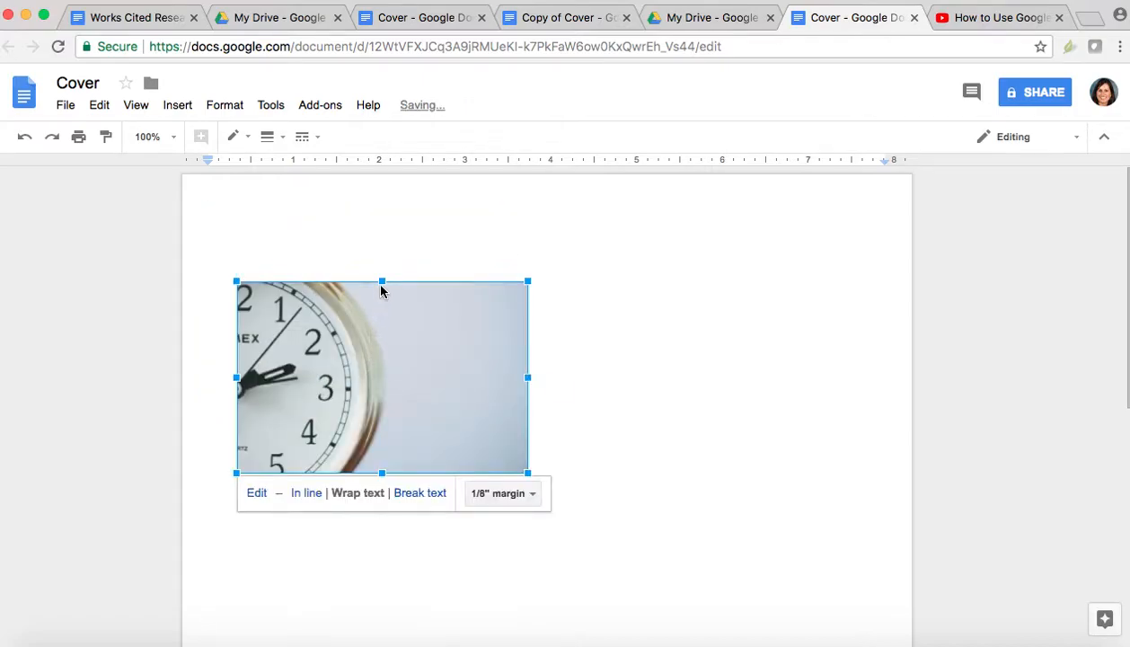
Step: Edit the clock drawing to shrink the image and tilt it about 10 degrees counterclockwise, and save it
double_click(441, 392)
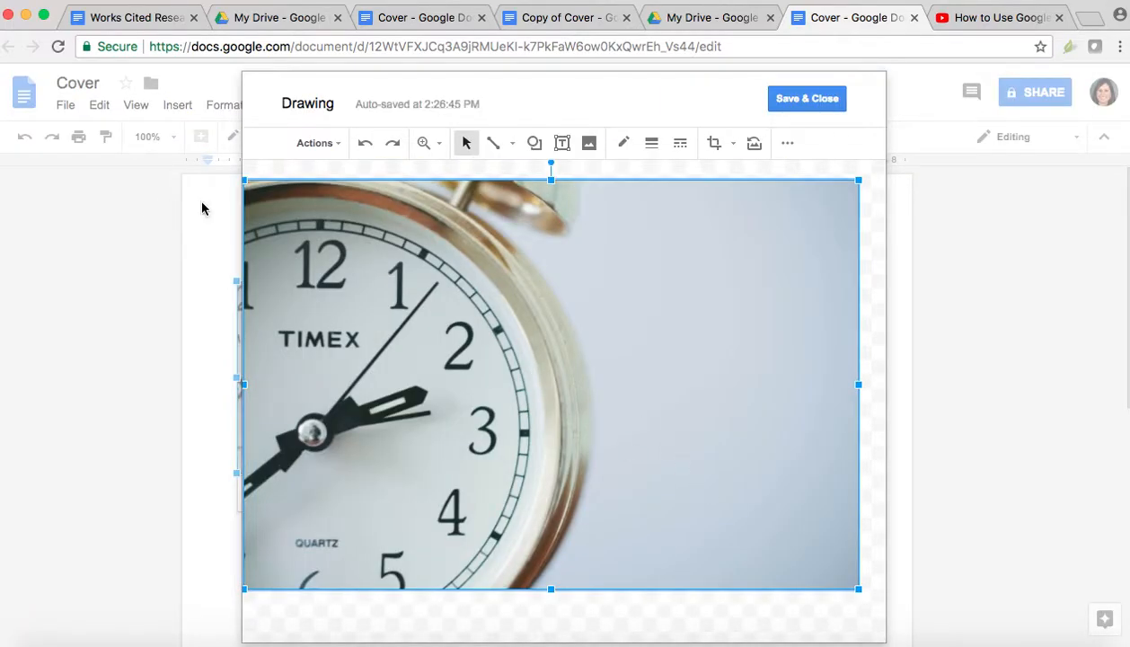
left_click_drag(348, 251, 372, 263)
left_click_drag(268, 191, 512, 354)
left_click_drag(719, 417, 585, 364)
left_click_drag(564, 283, 539, 285)
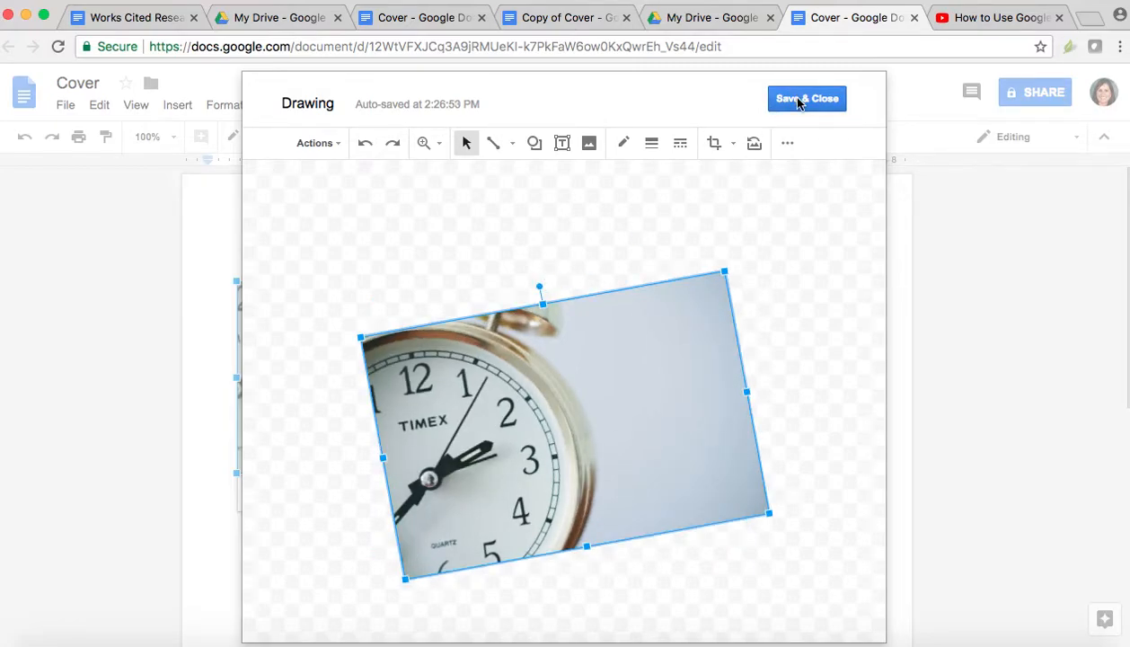
left_click(798, 100)
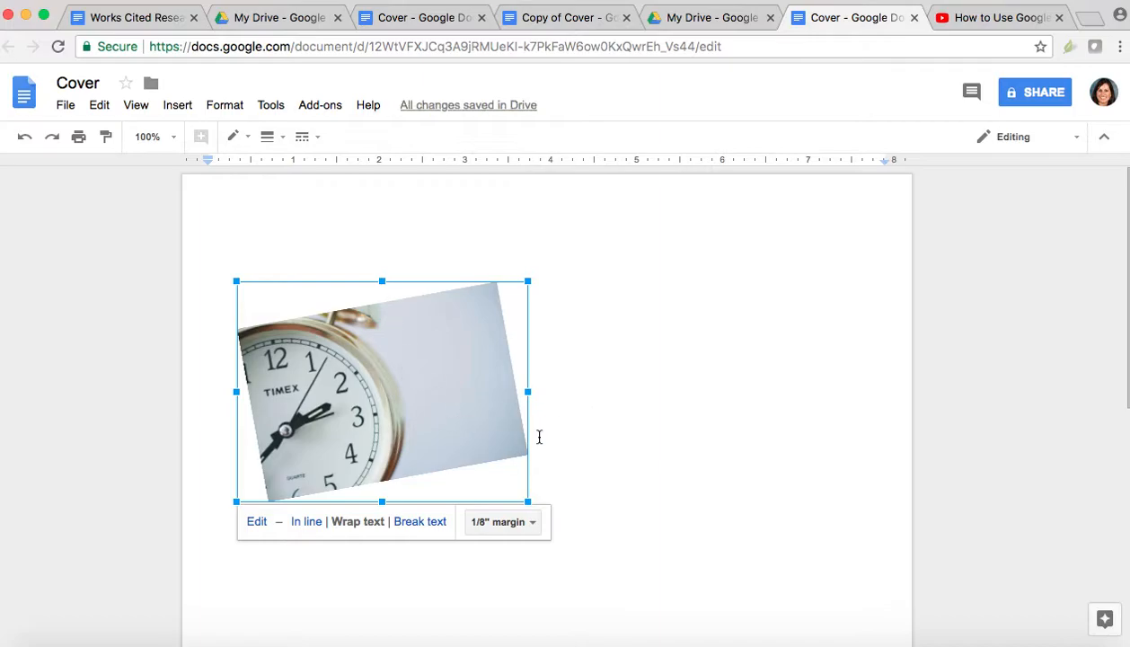
Step: Move the tilted clock image to the page's upper-left corner and place the text cursor beside it
left_click_drag(409, 389, 369, 298)
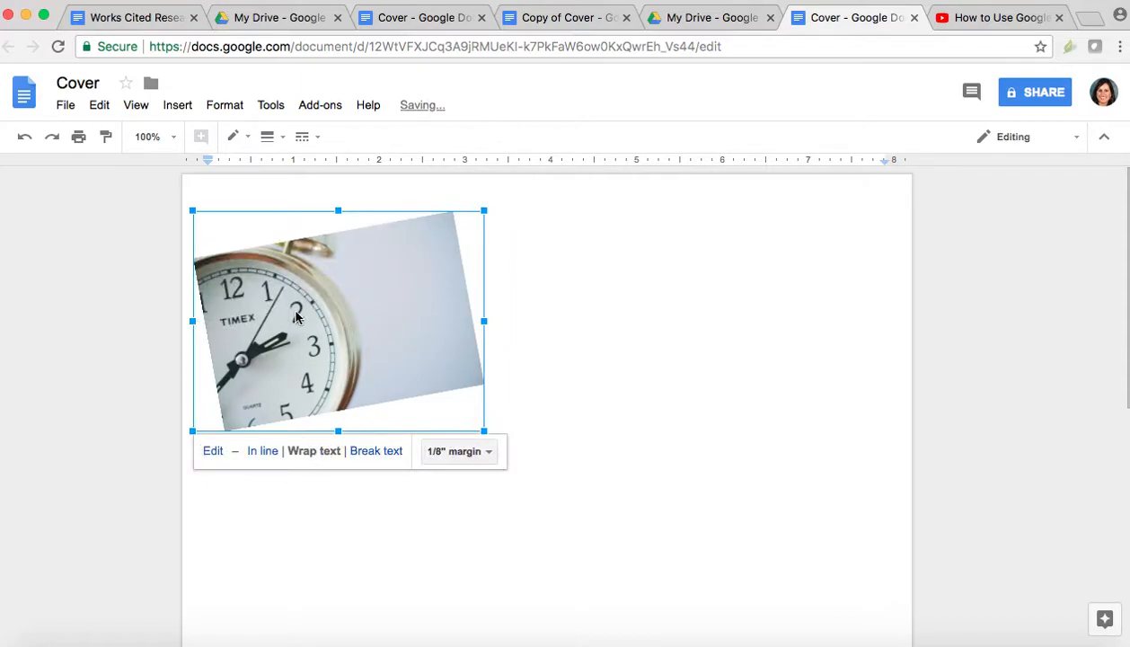
left_click(556, 359)
Step: Start a second drawing and draw a wide rectangular text box near the top of its canvas
left_click(177, 104)
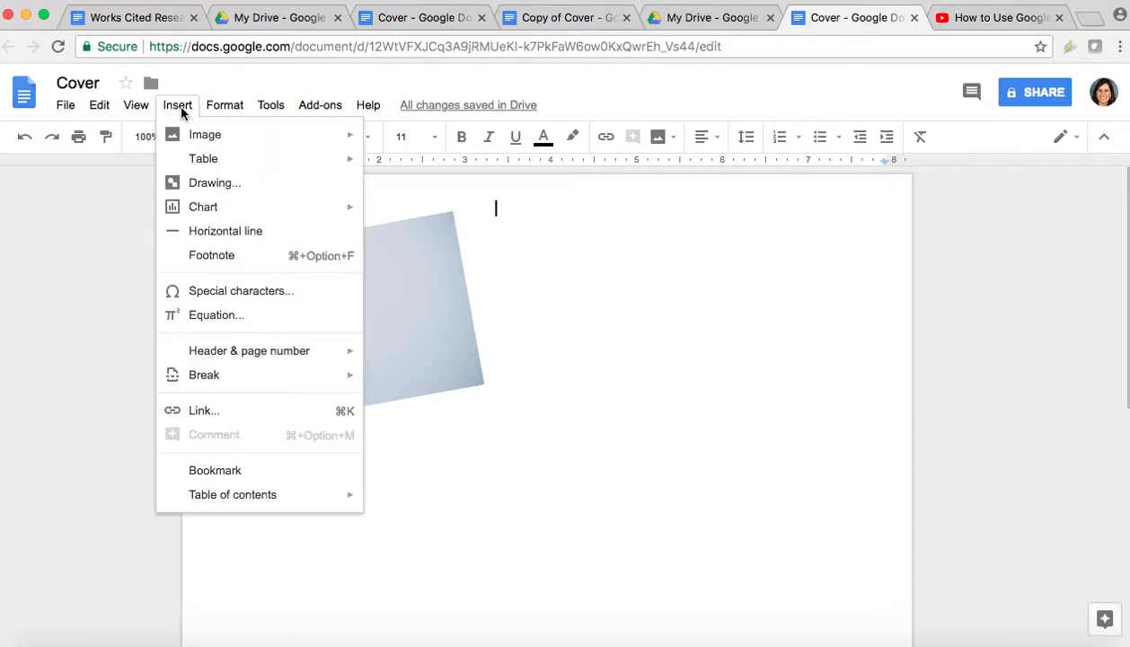
left_click(198, 187)
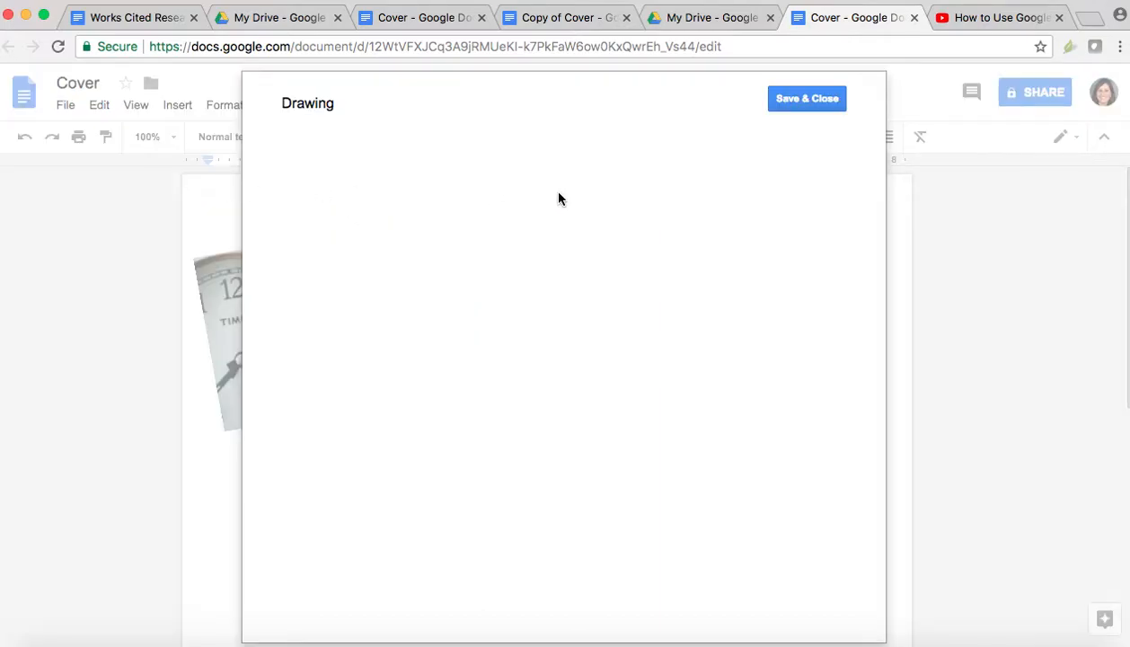
left_click(561, 144)
left_click_drag(302, 193, 705, 282)
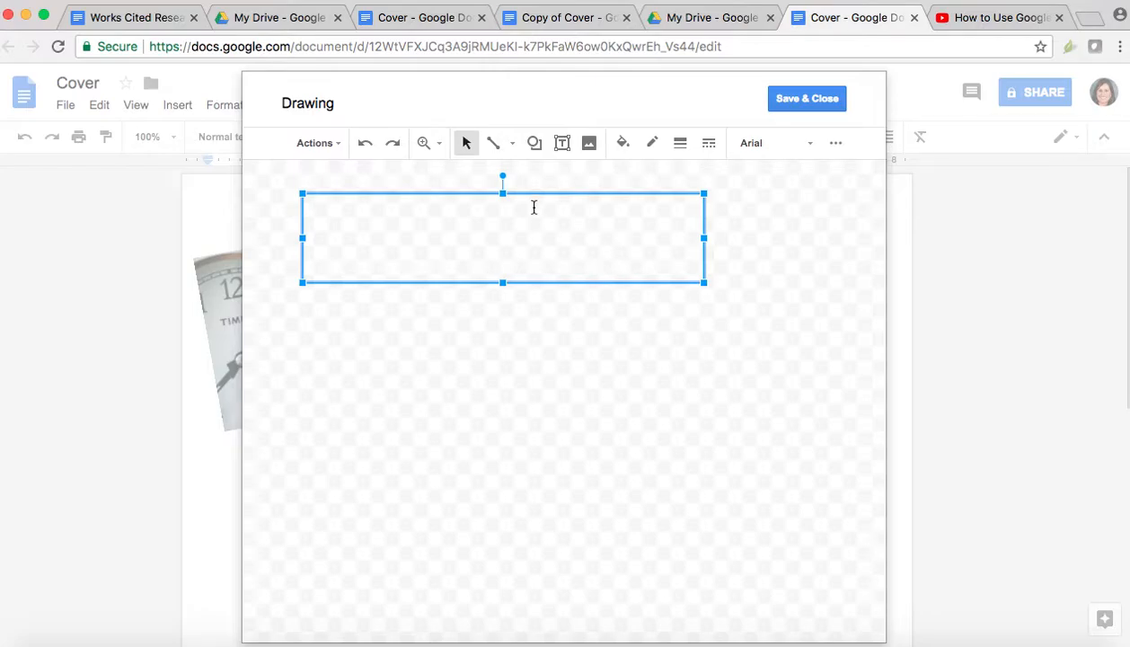
Step: Fill the text box with dark red and give it a thicker dark gray border
left_click(623, 144)
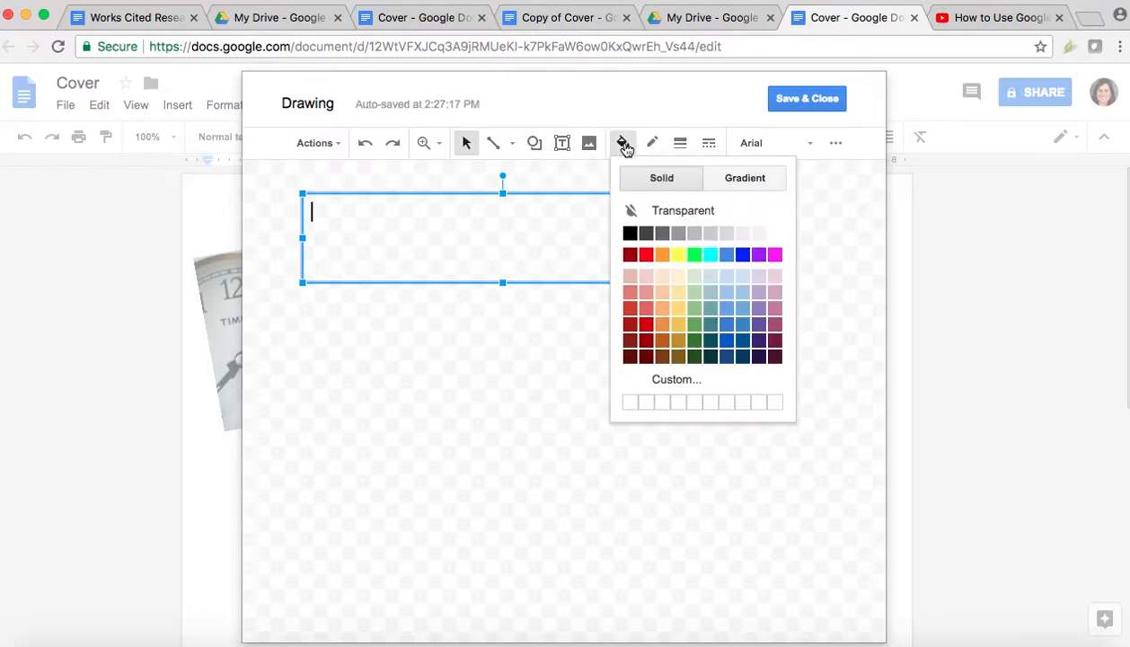
left_click(632, 256)
left_click(655, 147)
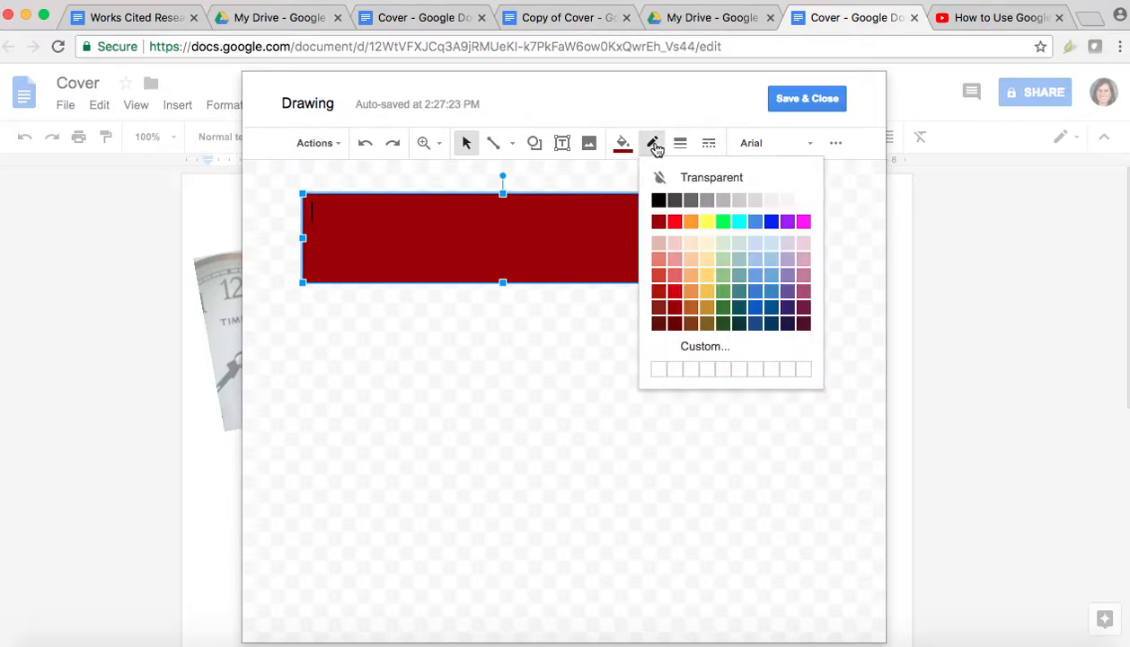
left_click(675, 200)
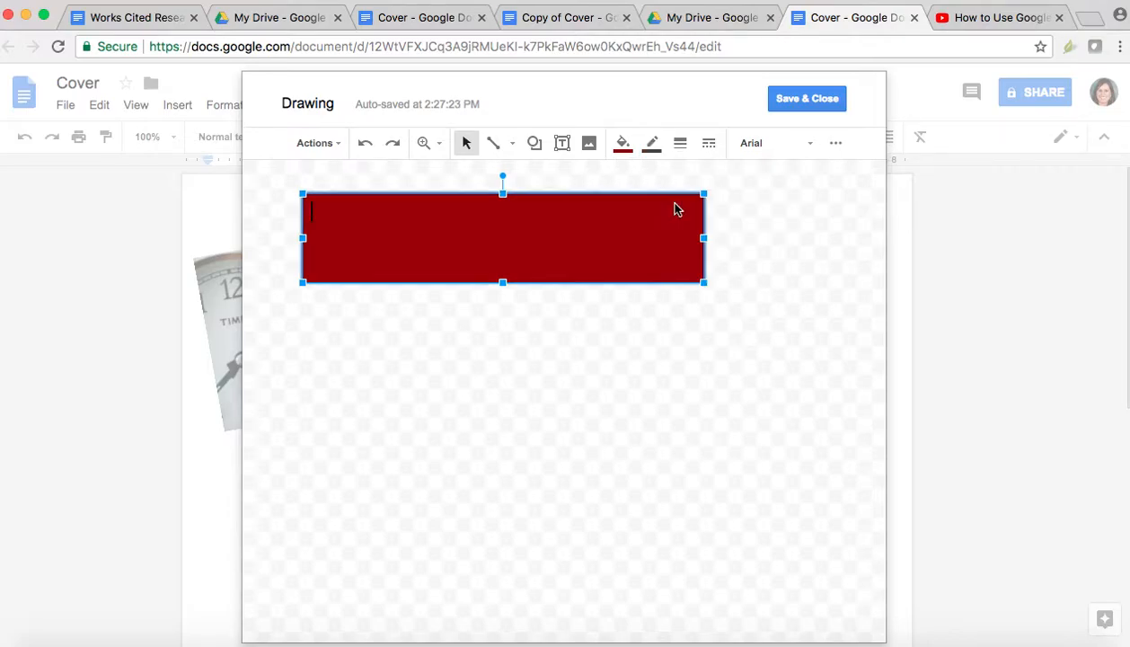
left_click(681, 146)
left_click(707, 248)
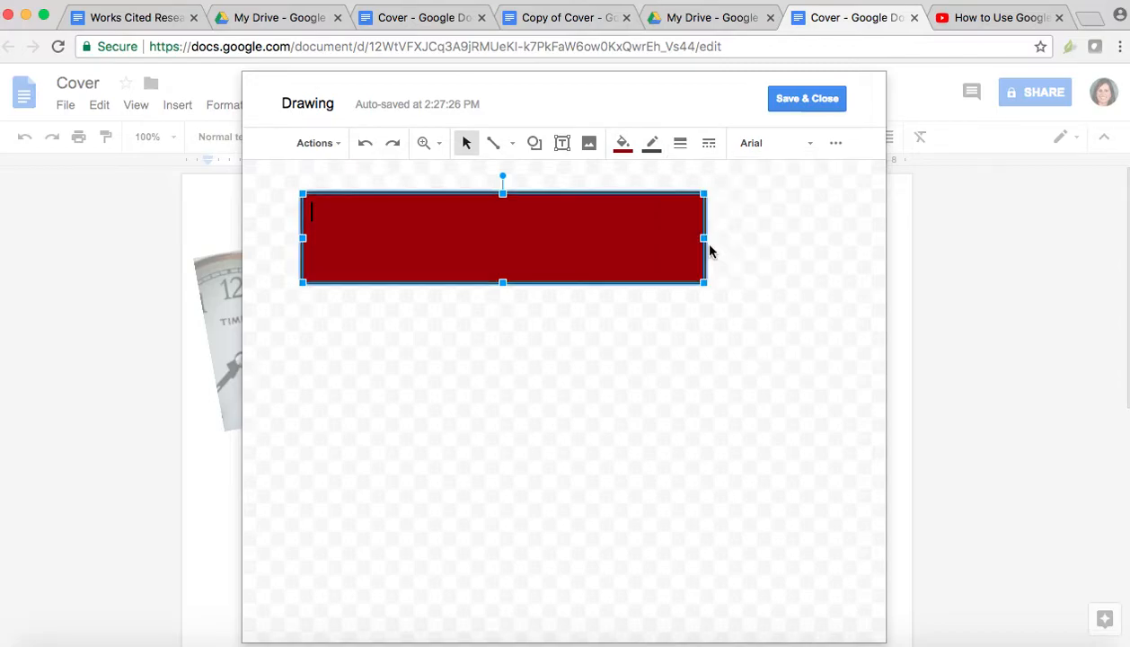
left_click(675, 345)
Step: Set the dark red box's text color to white and enter "Time is crucial" in it
left_click(591, 248)
left_click(835, 150)
left_click(587, 176)
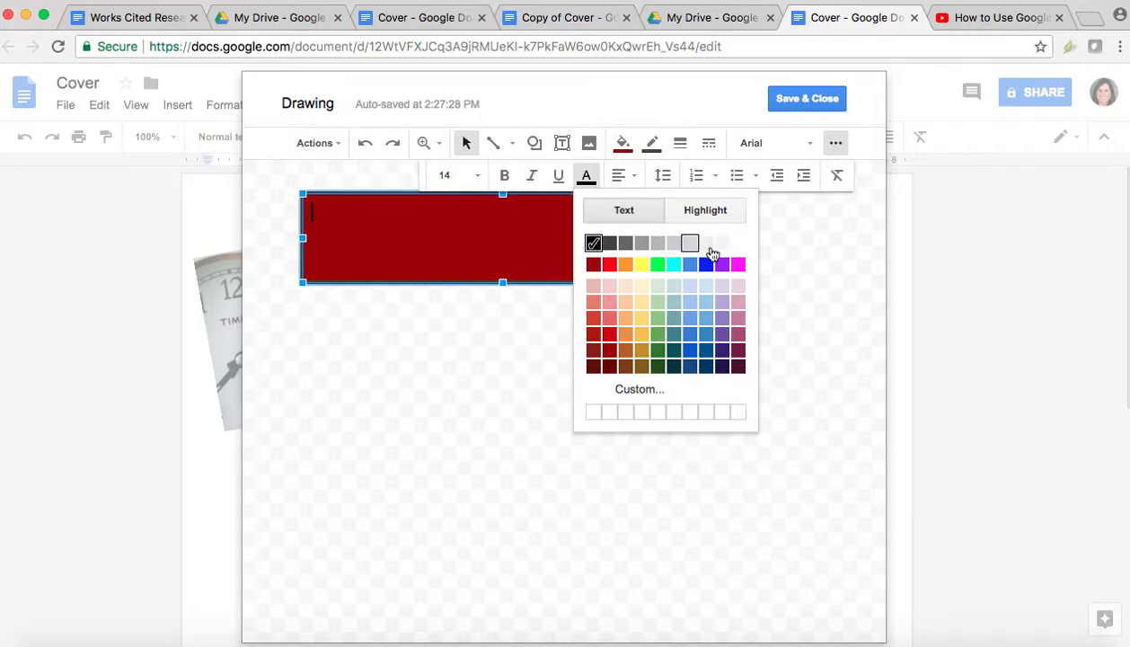
left_click(737, 245)
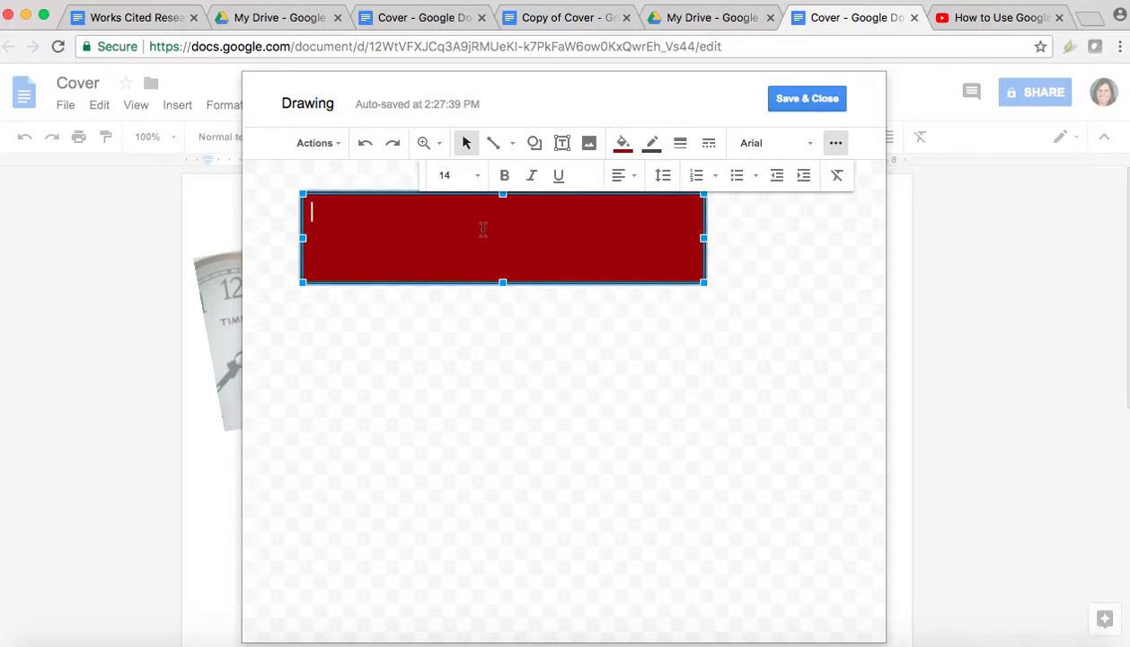
type("Time is")
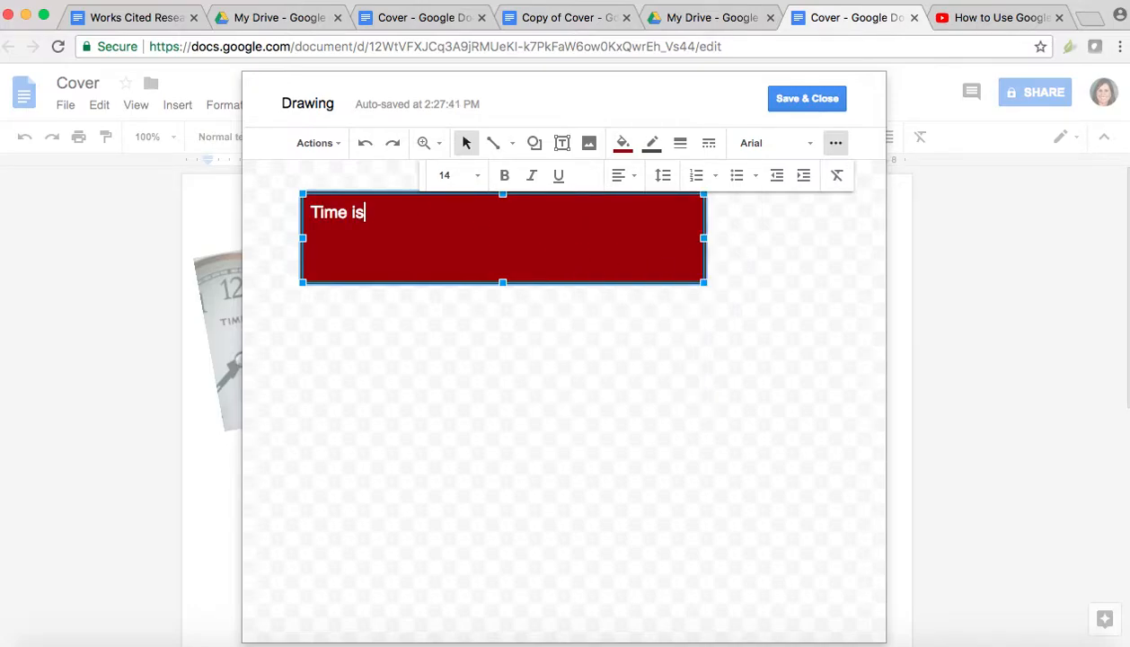
type(" cruci")
left_click(640, 358)
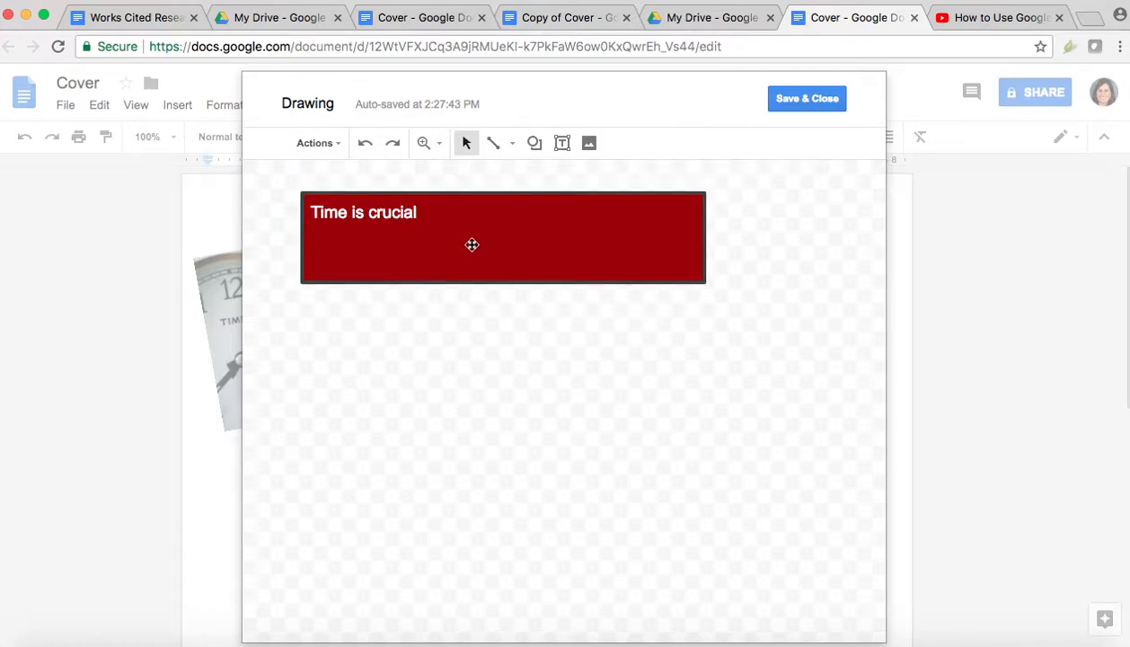
Step: Shrink the dark red text box to fit closer around its text and make the text bold
left_click(669, 260)
left_click_drag(704, 282, 536, 239)
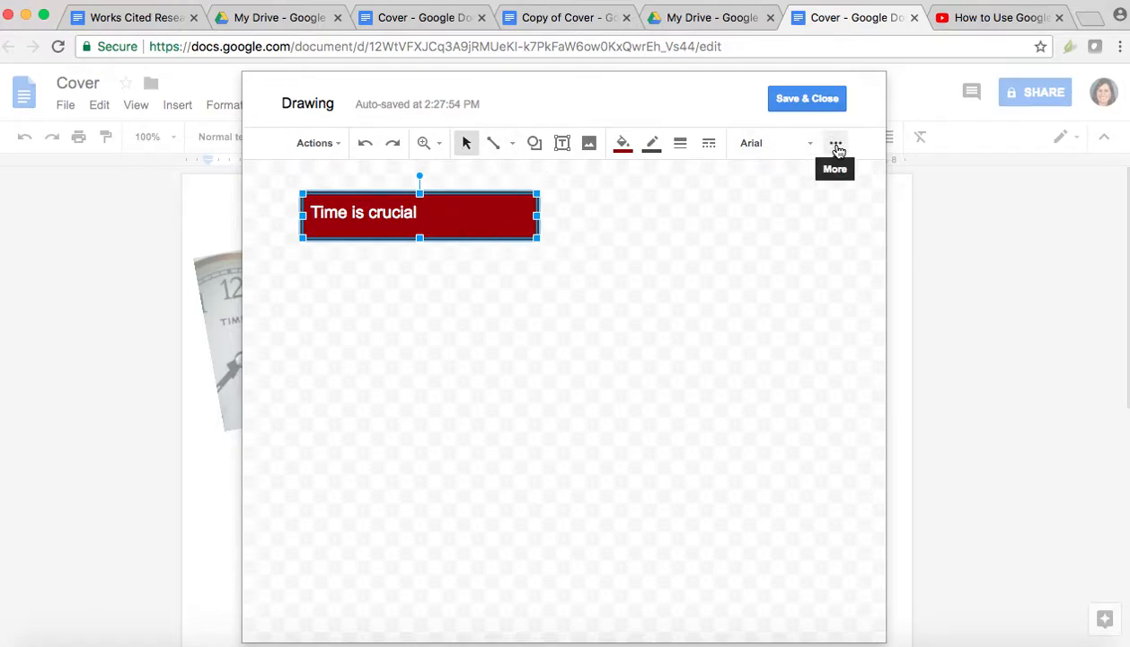
left_click(796, 147)
left_click(833, 148)
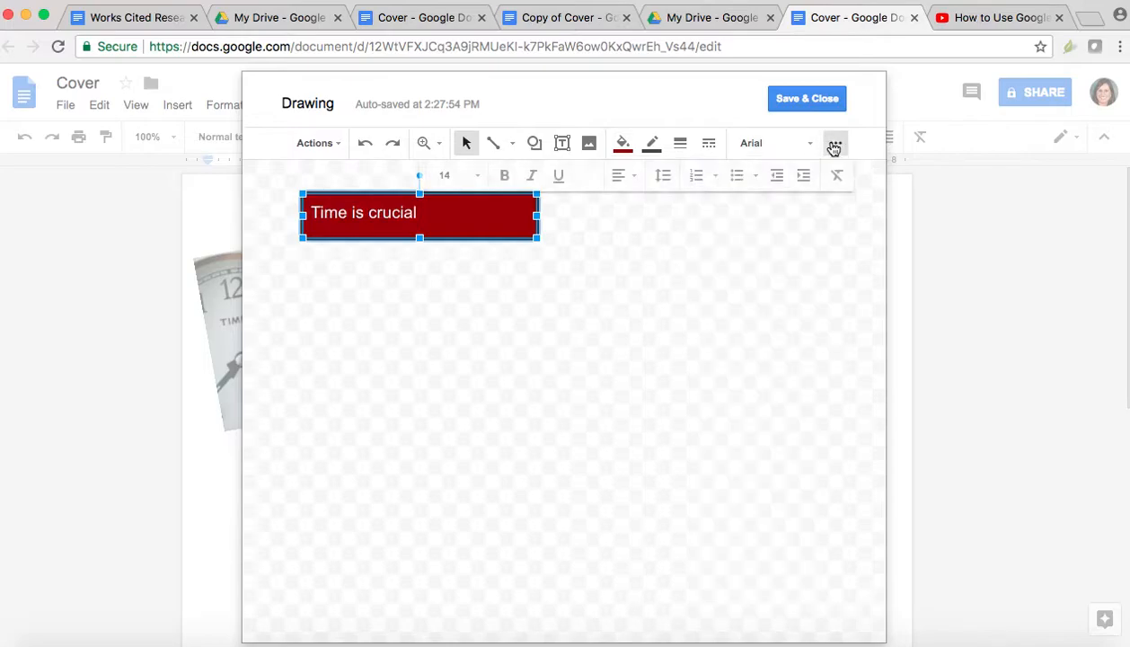
left_click(506, 177)
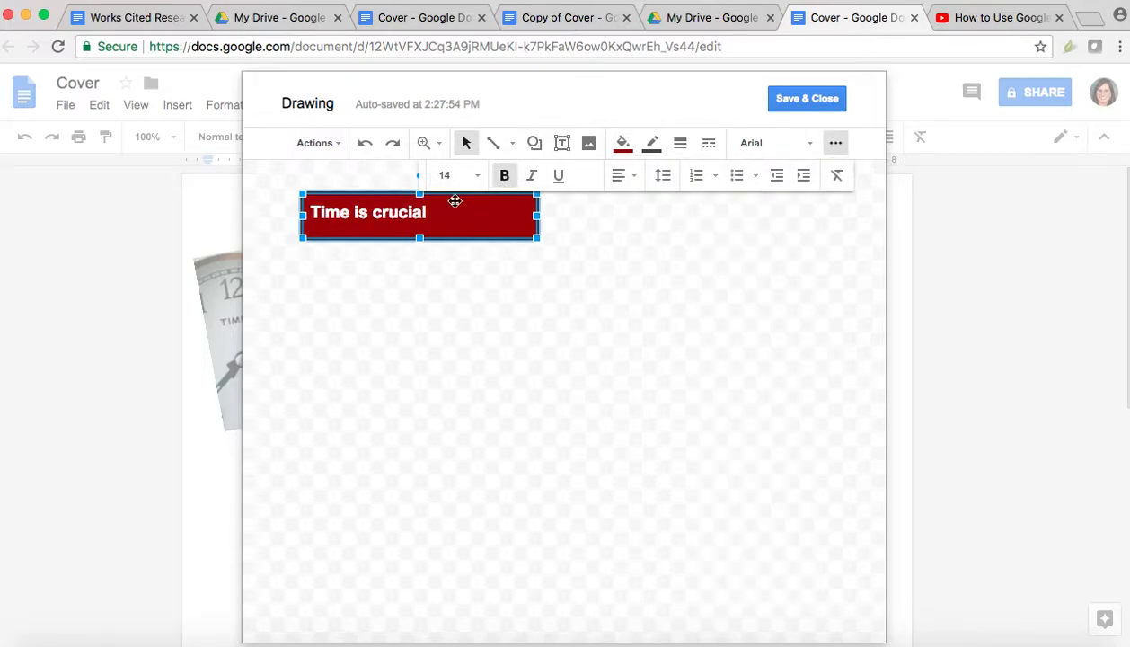
left_click(533, 178)
left_click(532, 178)
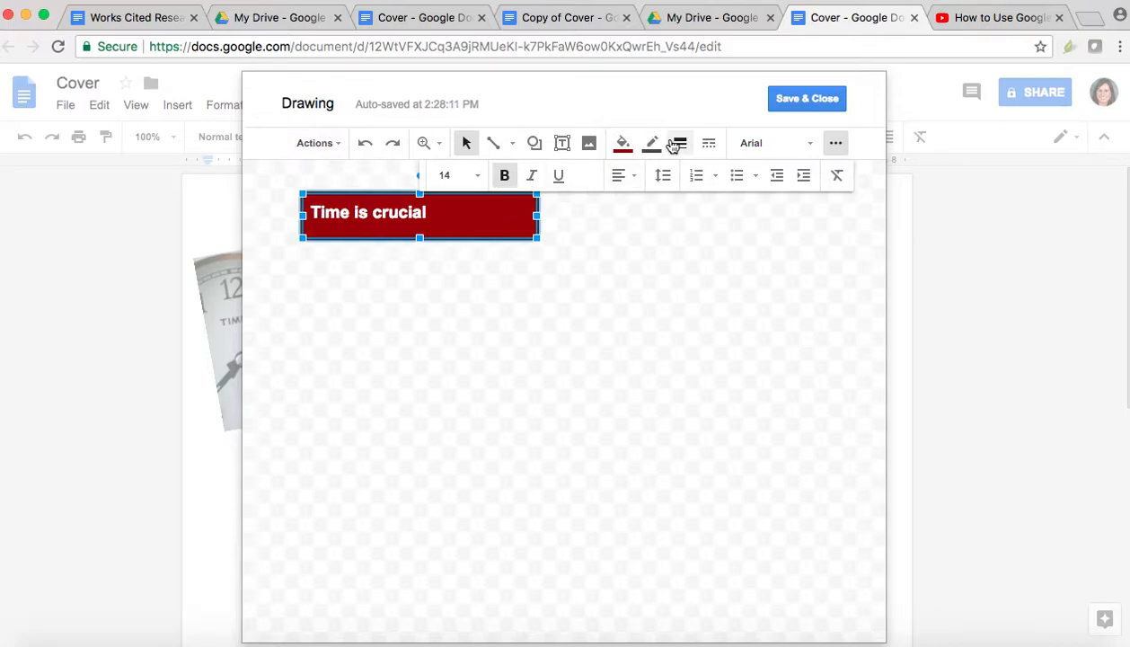
Step: Center the text horizontally in the dark red box, then save and close the drawing
left_click(637, 179)
left_click(650, 209)
left_click(493, 335)
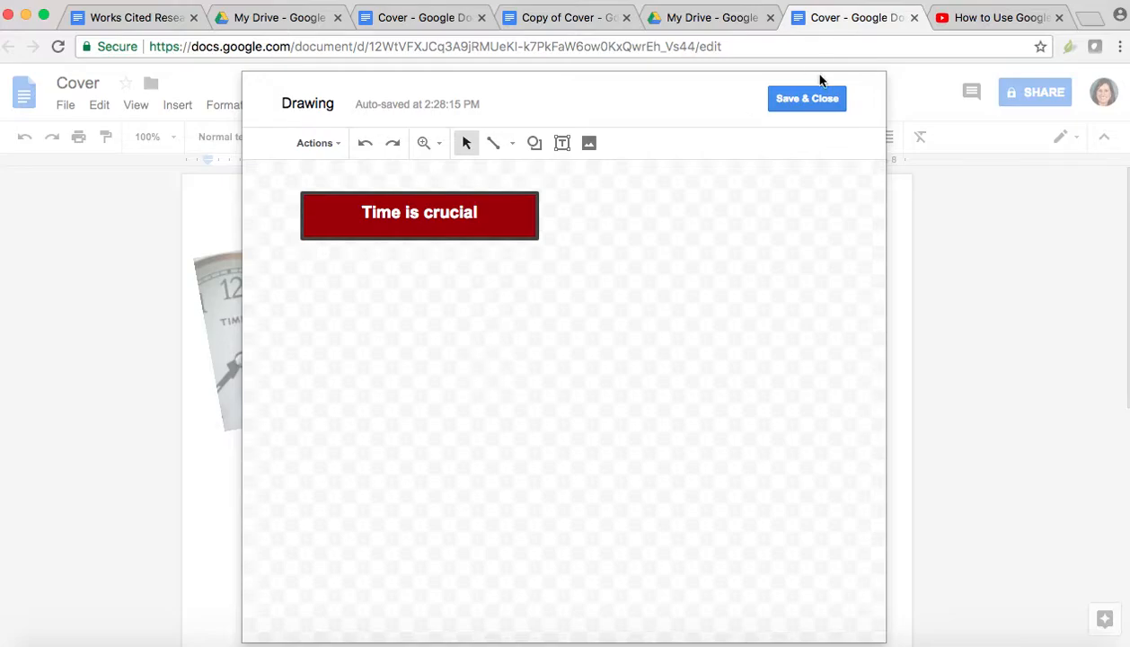
left_click(786, 103)
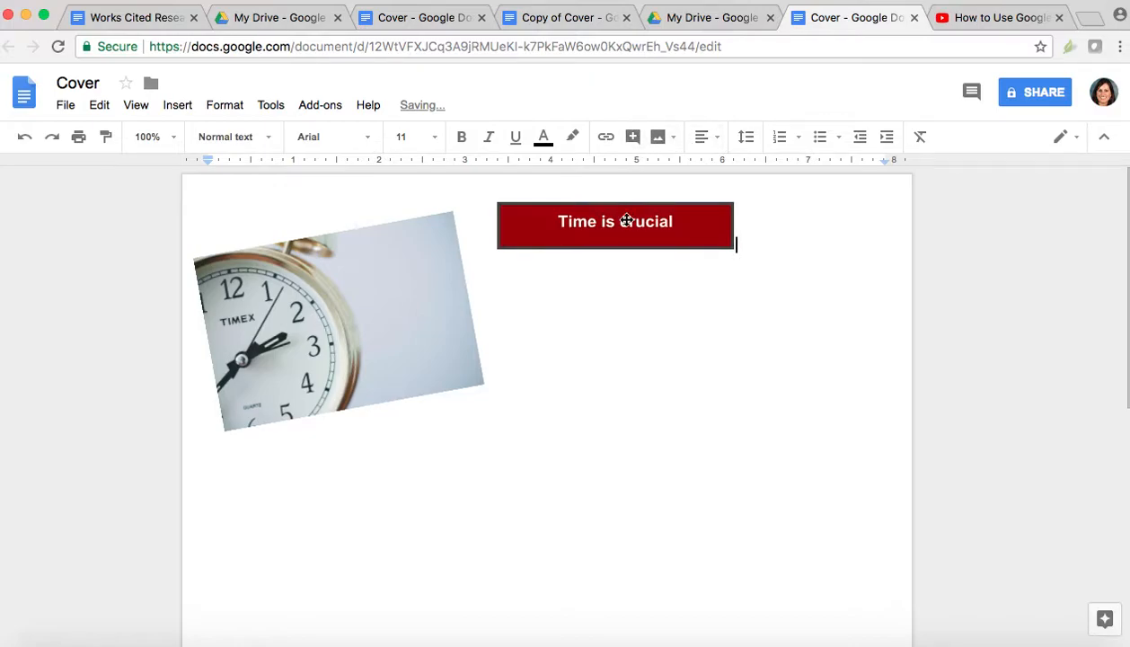
Step: Set the "Time is crucial" box to wrap text and move it to overlap the clock image's upper-right corner
left_click(626, 219)
left_click(594, 270)
left_click_drag(622, 238, 570, 241)
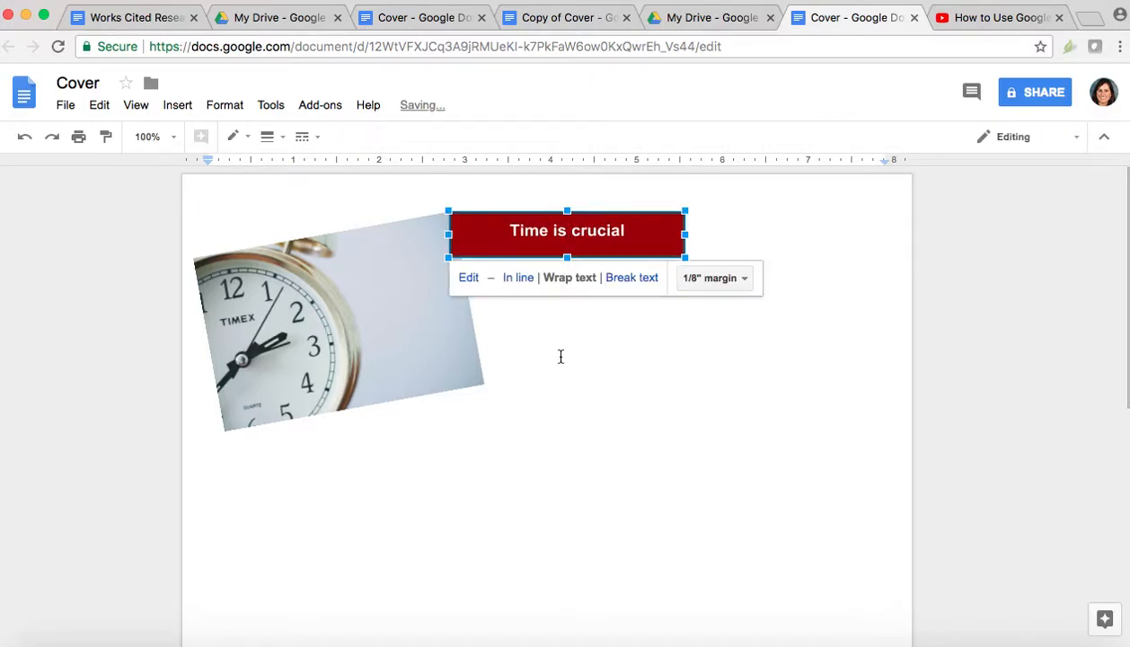
left_click(813, 239)
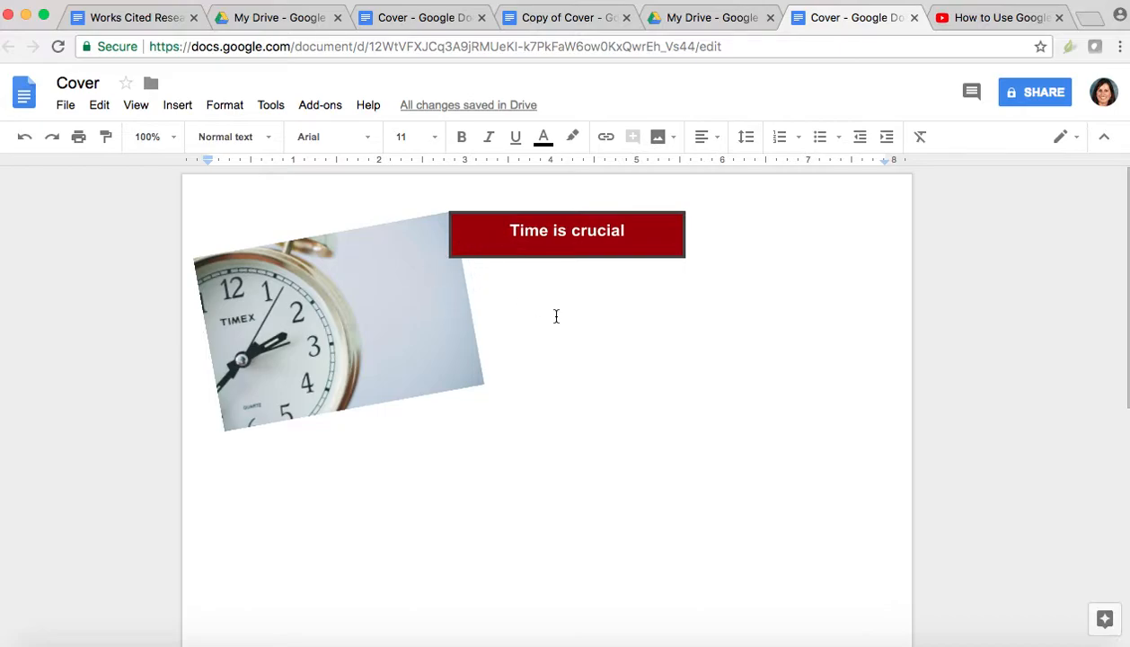
left_click(598, 367)
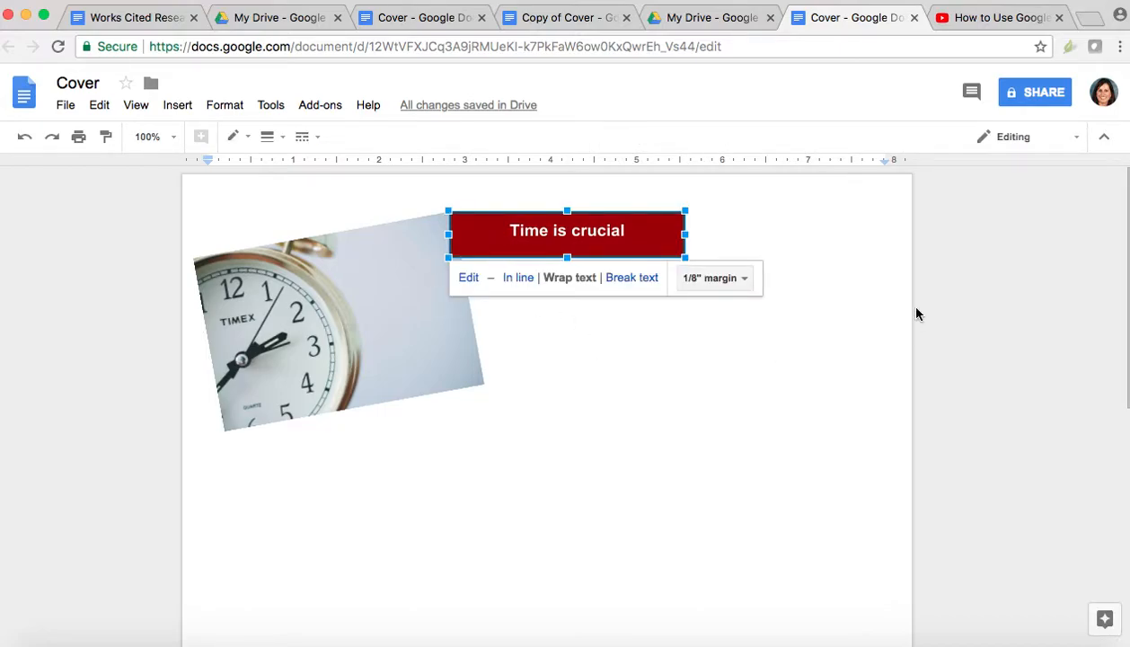
left_click(805, 312)
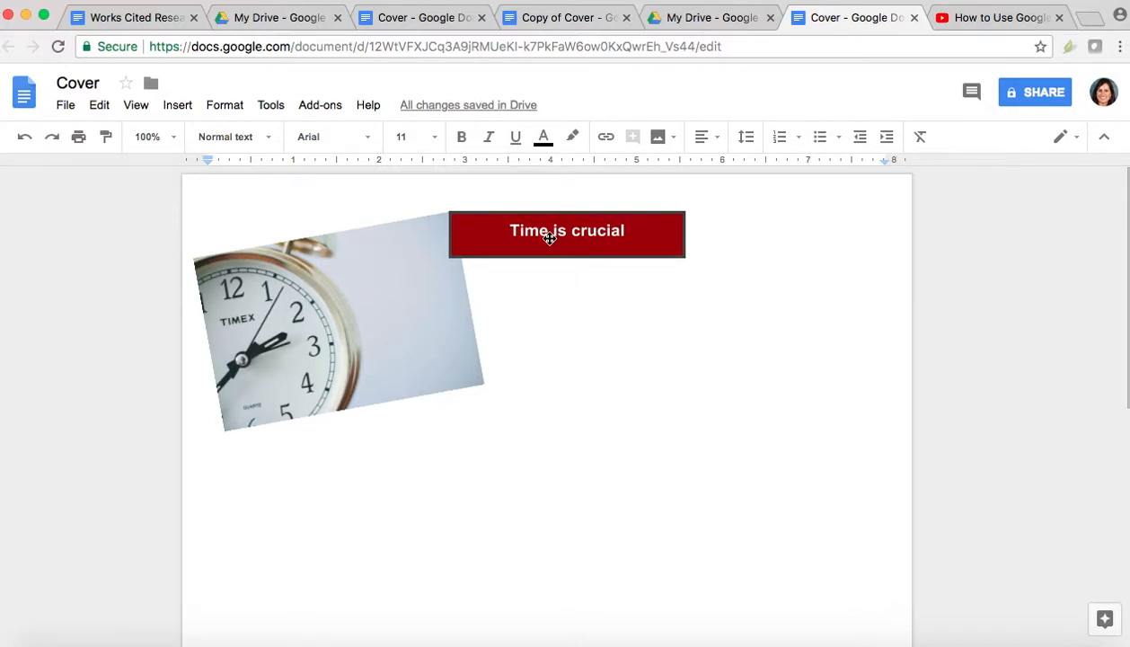
Step: View the finished Cover example, then switch to Copy of Cover and move its tilted slogan image slightly left
left_click(432, 20)
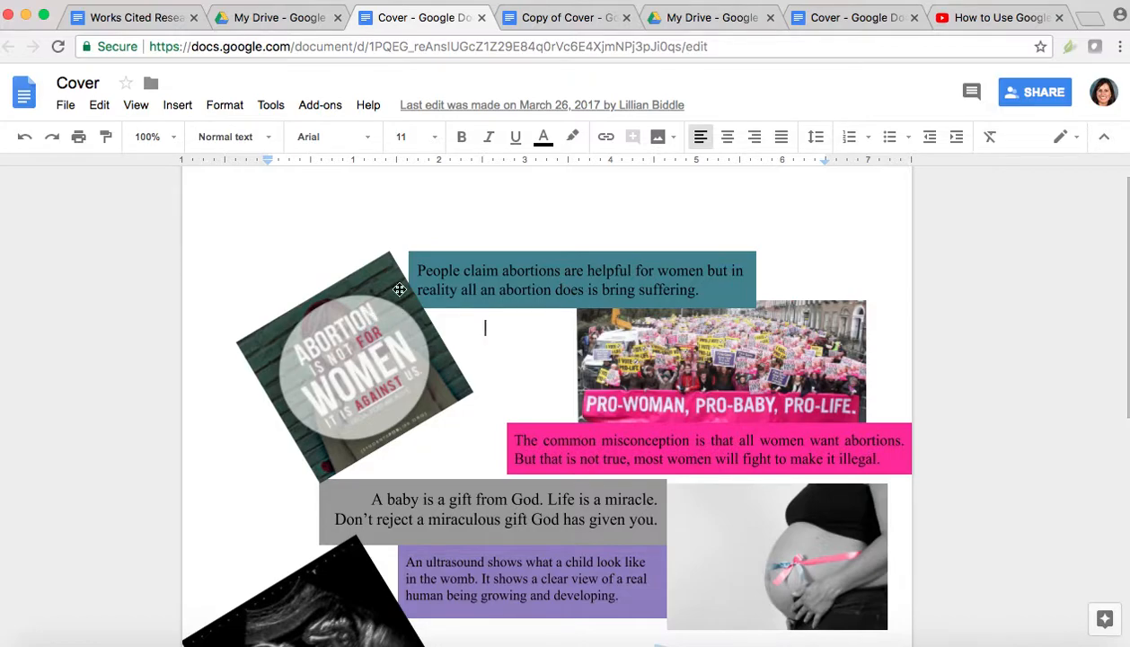
left_click(570, 20)
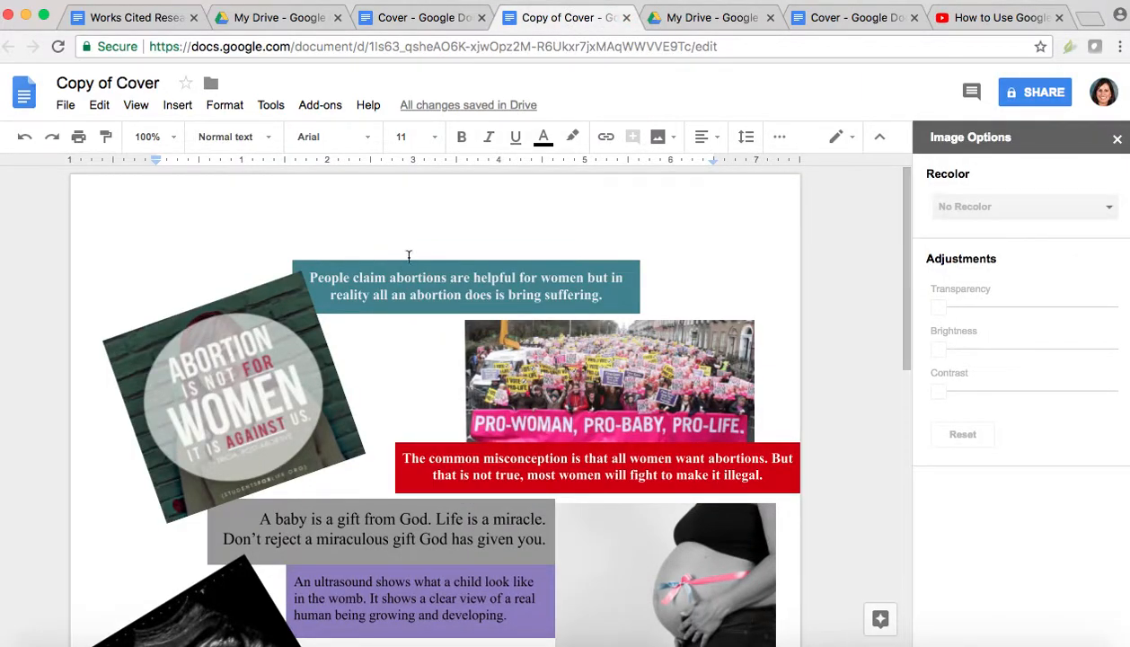
left_click_drag(234, 360, 238, 314)
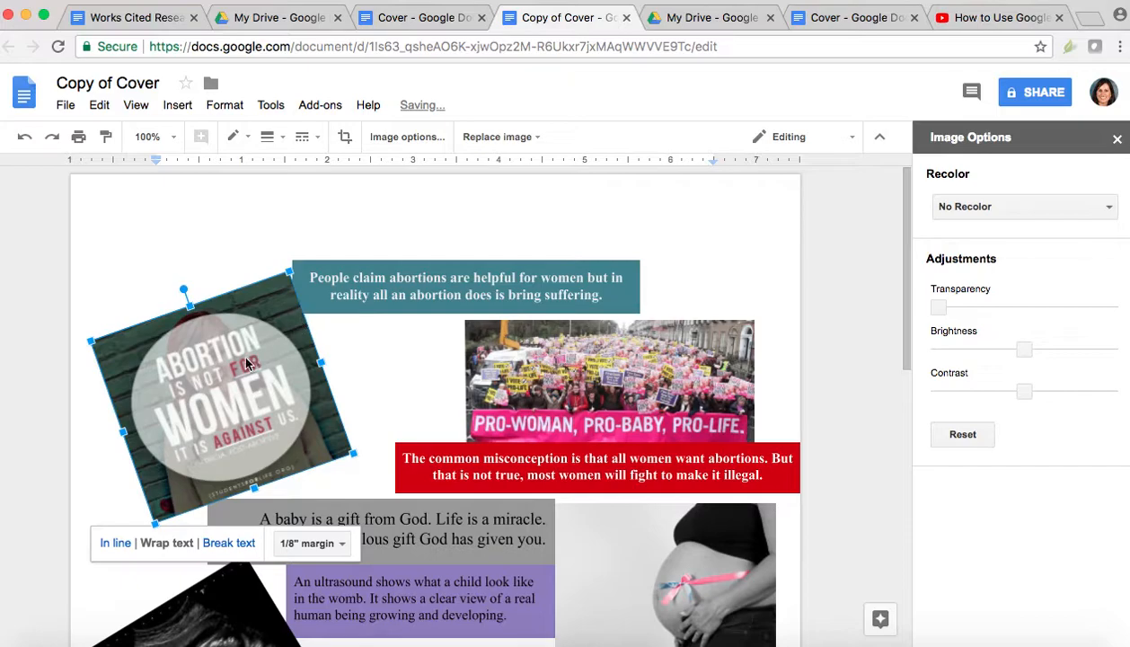
Step: Set the top, bottom, left and right page margins of Copy of Cover to 0.5 inches
left_click(64, 105)
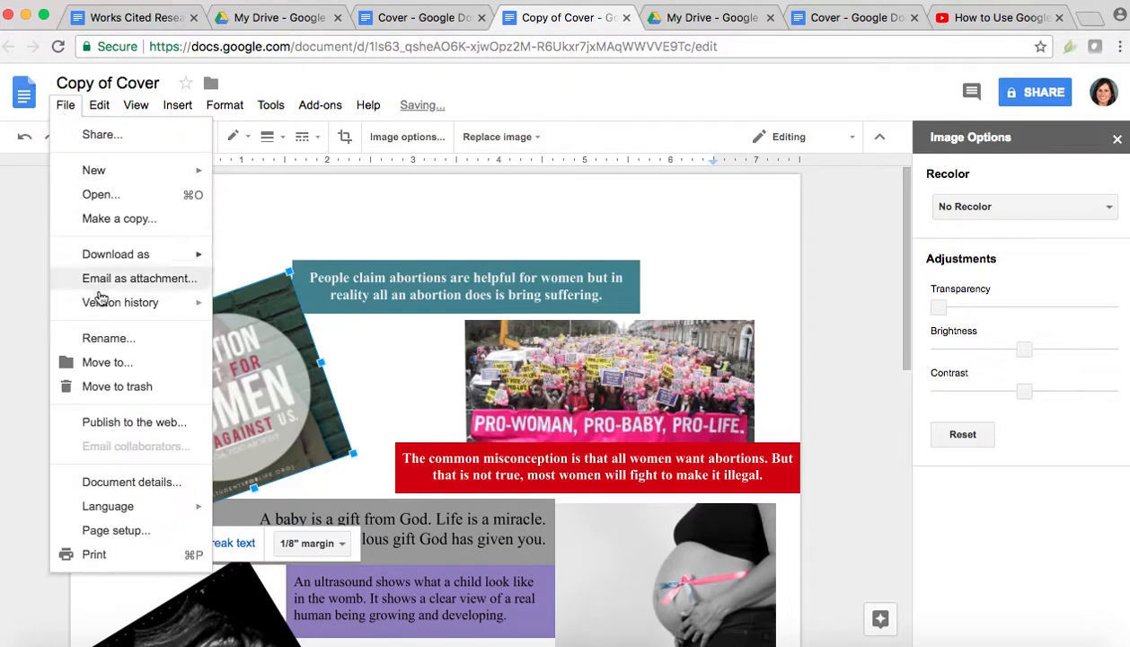
left_click(112, 530)
double_click(686, 294)
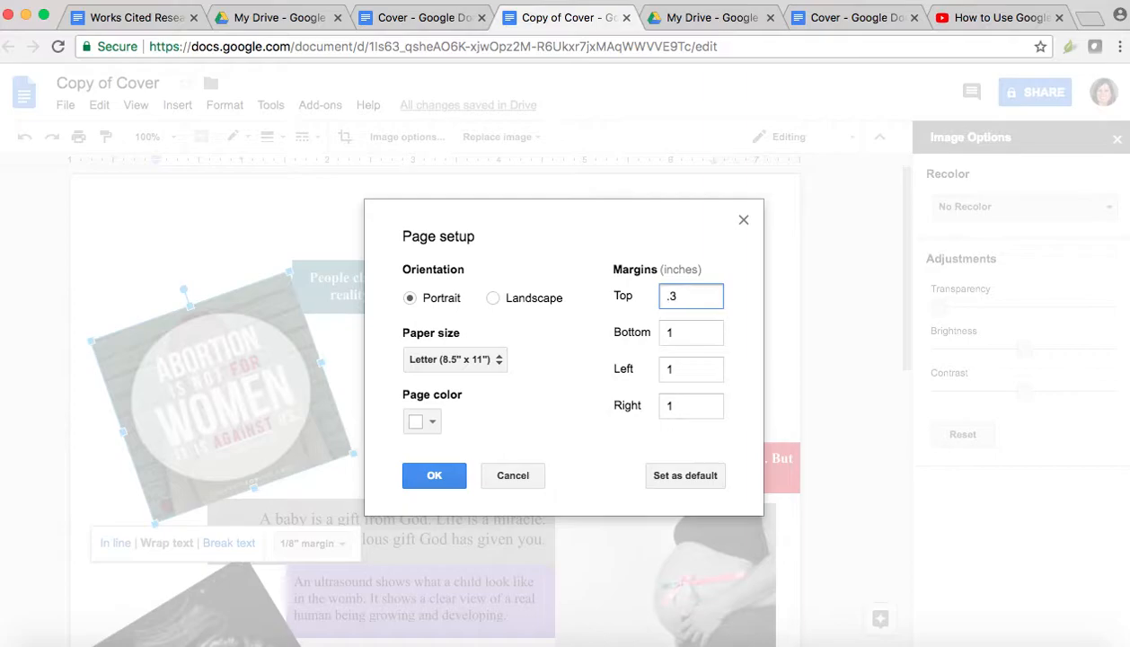
type(".5.")
key("Tab")
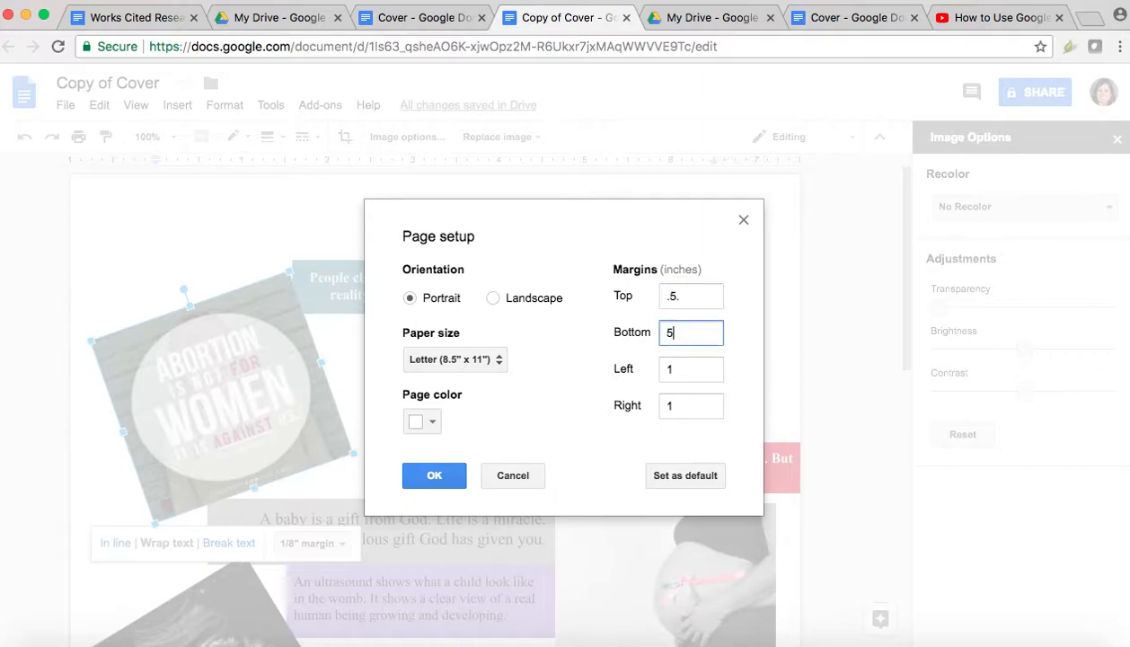
key("Tab")
key("Tab")
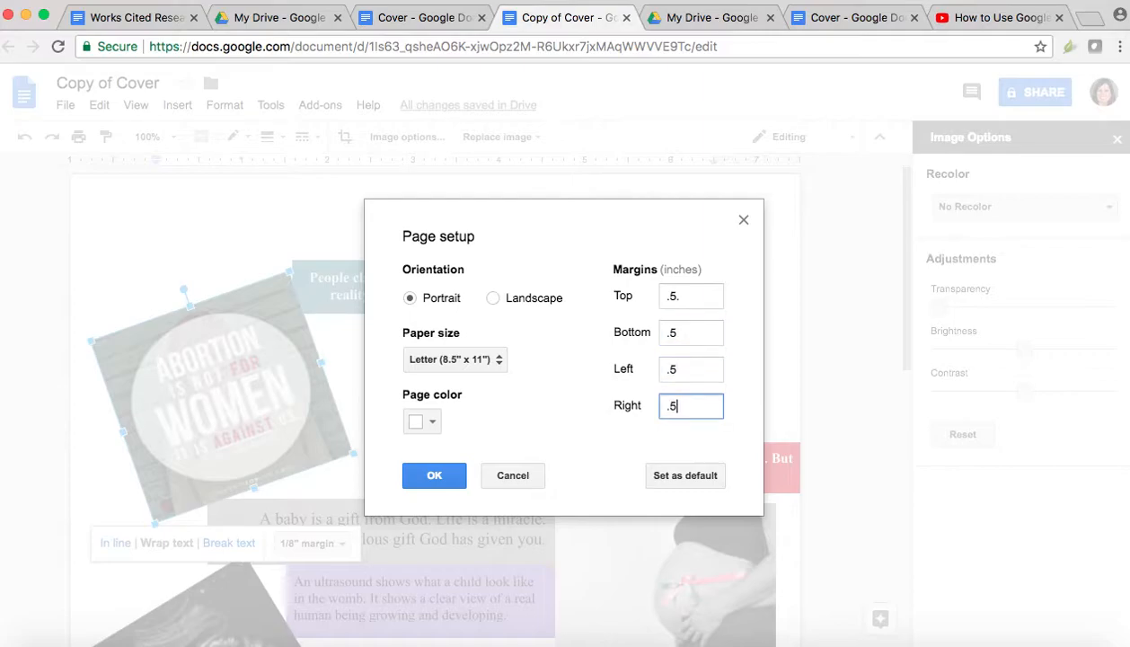
left_click(699, 295)
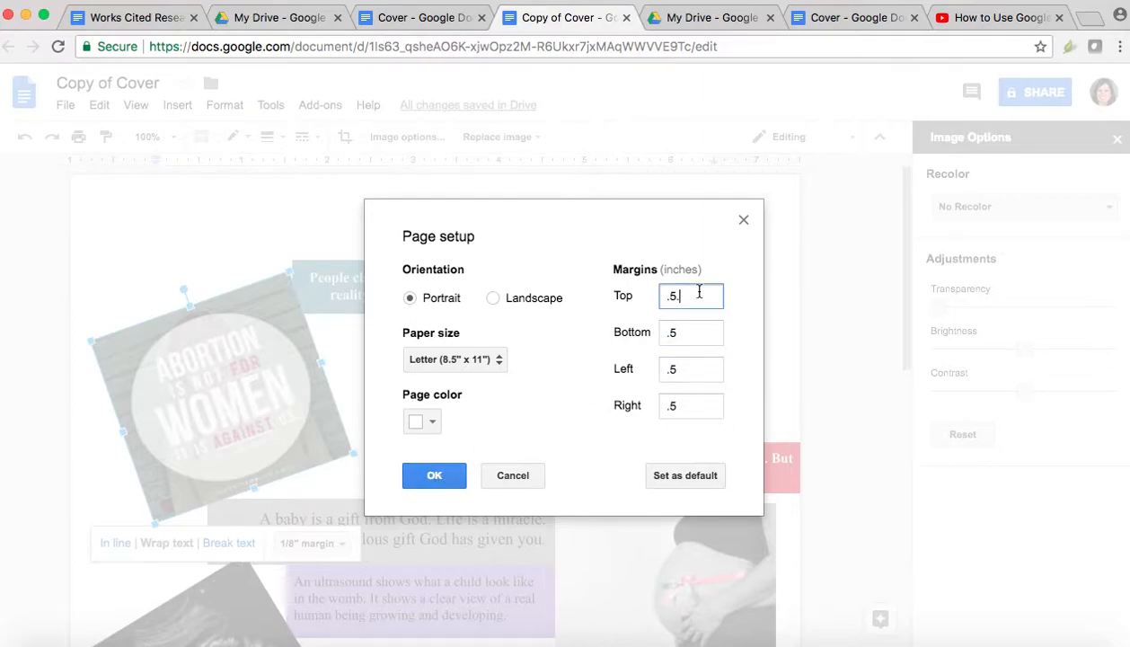
left_click(434, 476)
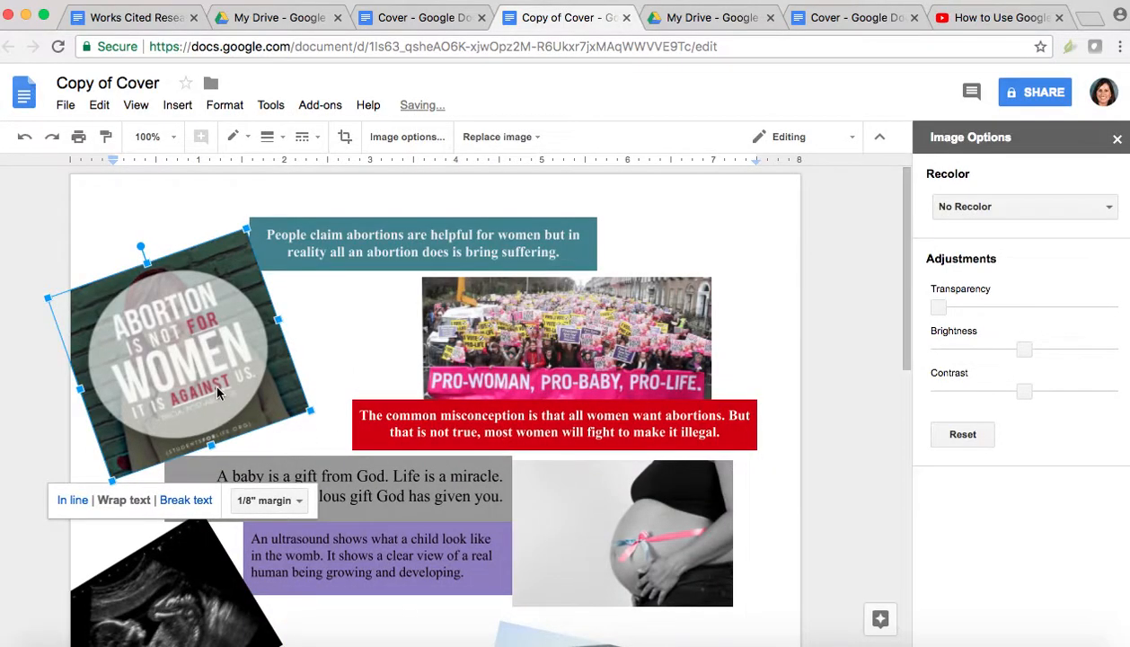
Step: Move the tilted slogan image and the teal text box to the right, leaving the box clear of the image
left_click_drag(186, 360, 235, 365)
left_click_drag(400, 241, 475, 240)
left_click(352, 339)
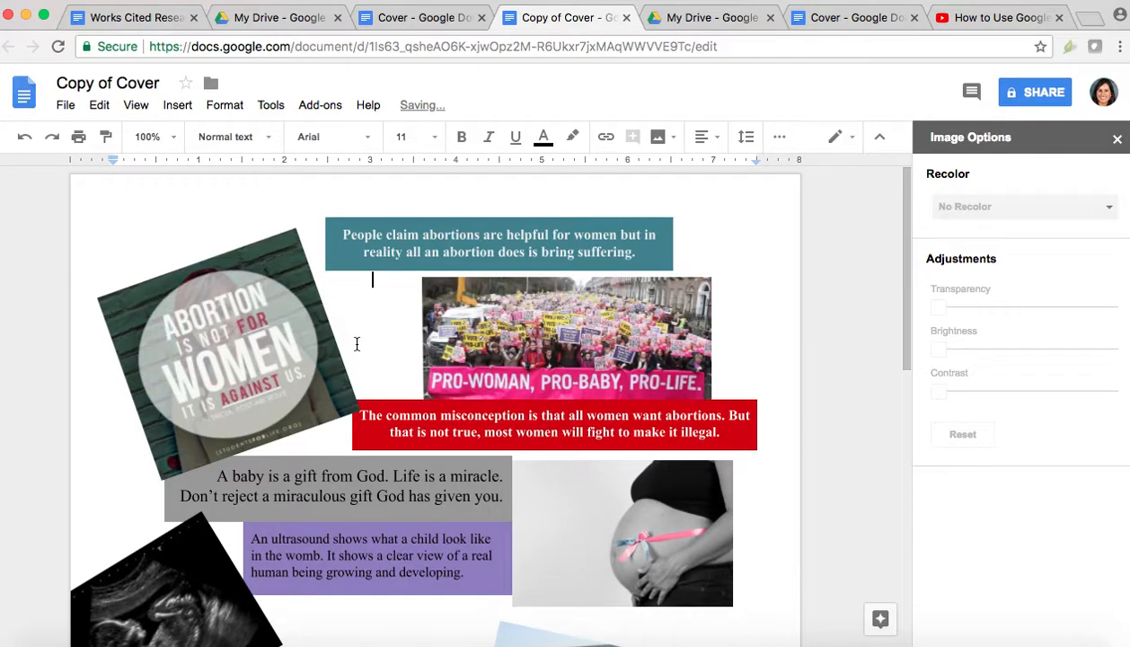
Step: Compare with the original Cover, then edit the teal box drawing in Copy of Cover: near-white text color, vertically centered text
left_click(430, 18)
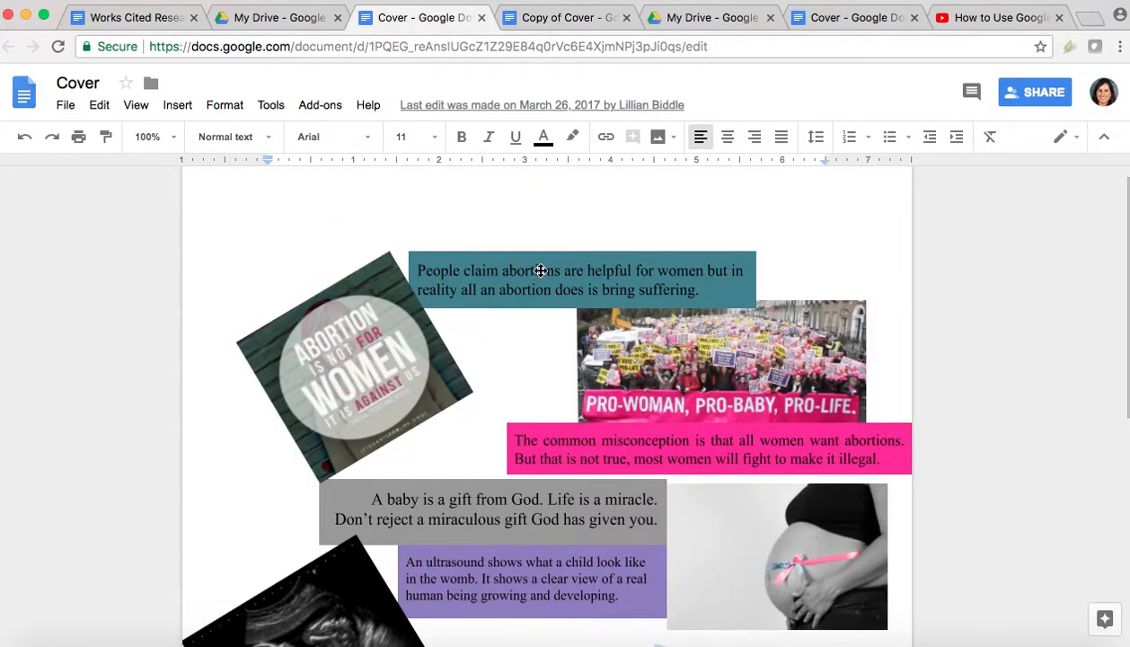
left_click(555, 26)
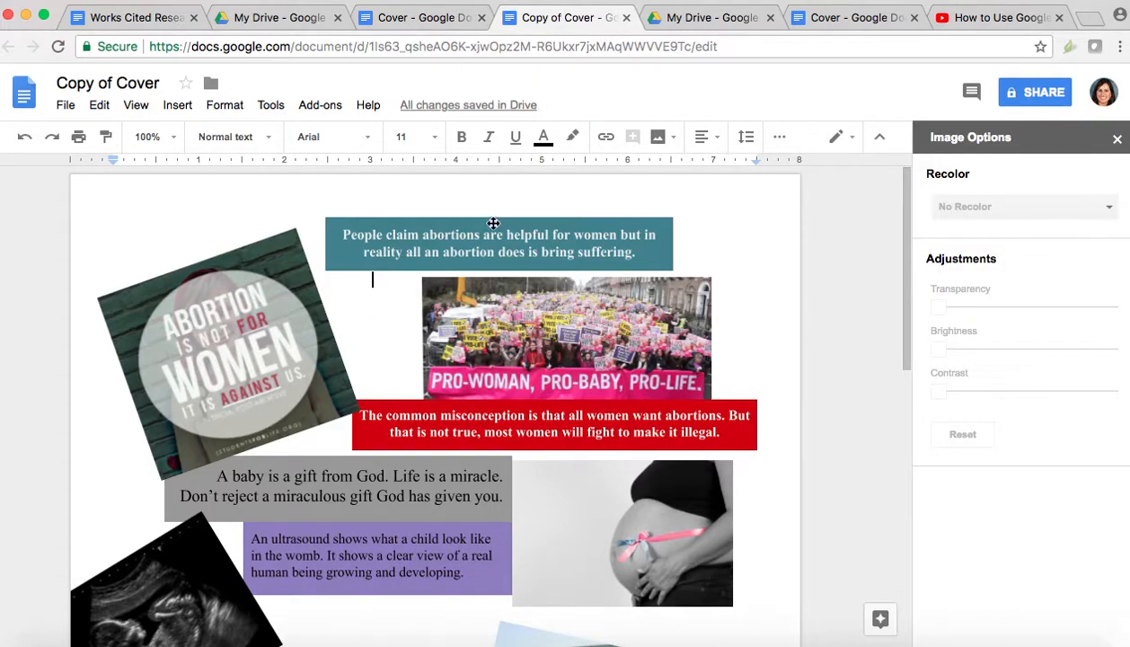
double_click(477, 252)
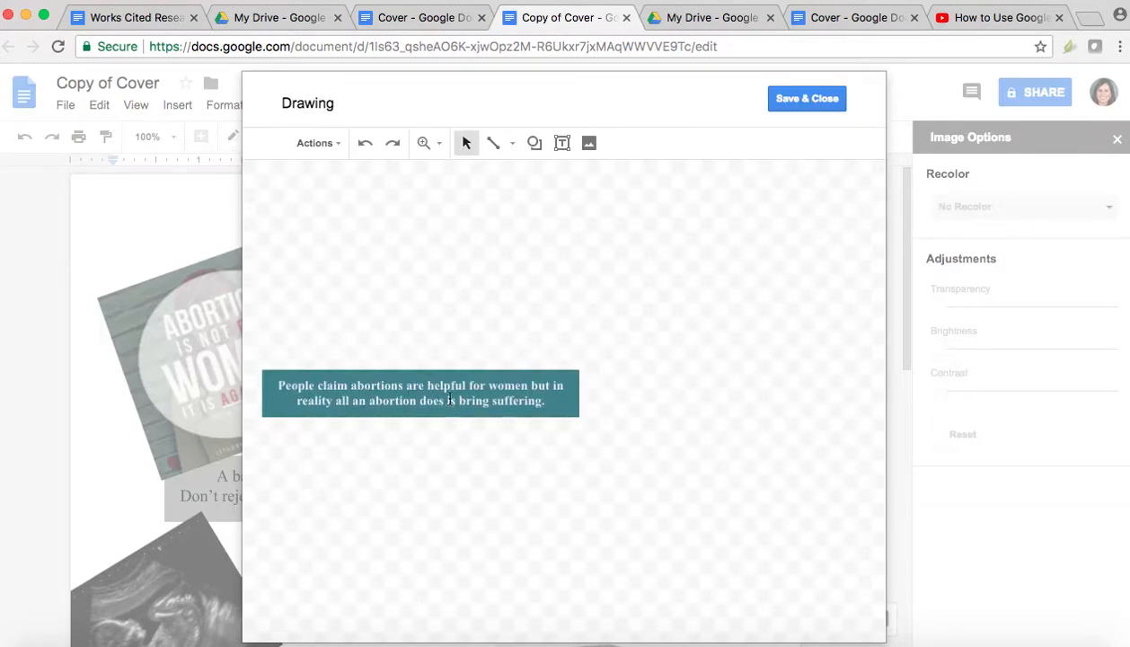
triple_click(450, 399)
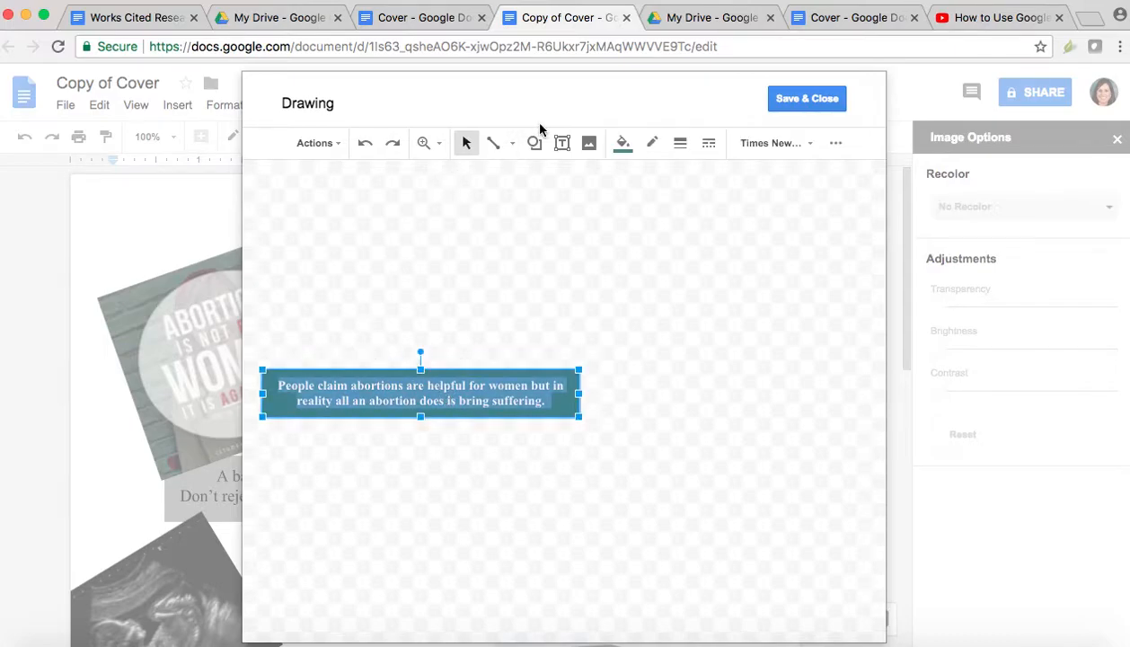
left_click(836, 145)
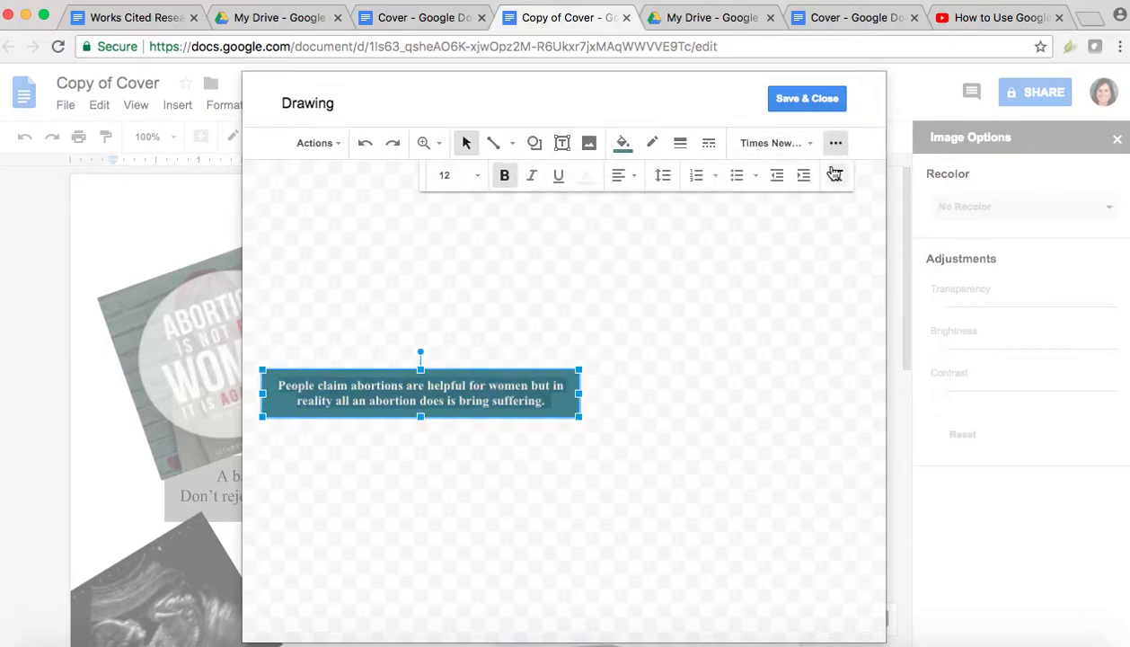
left_click(587, 177)
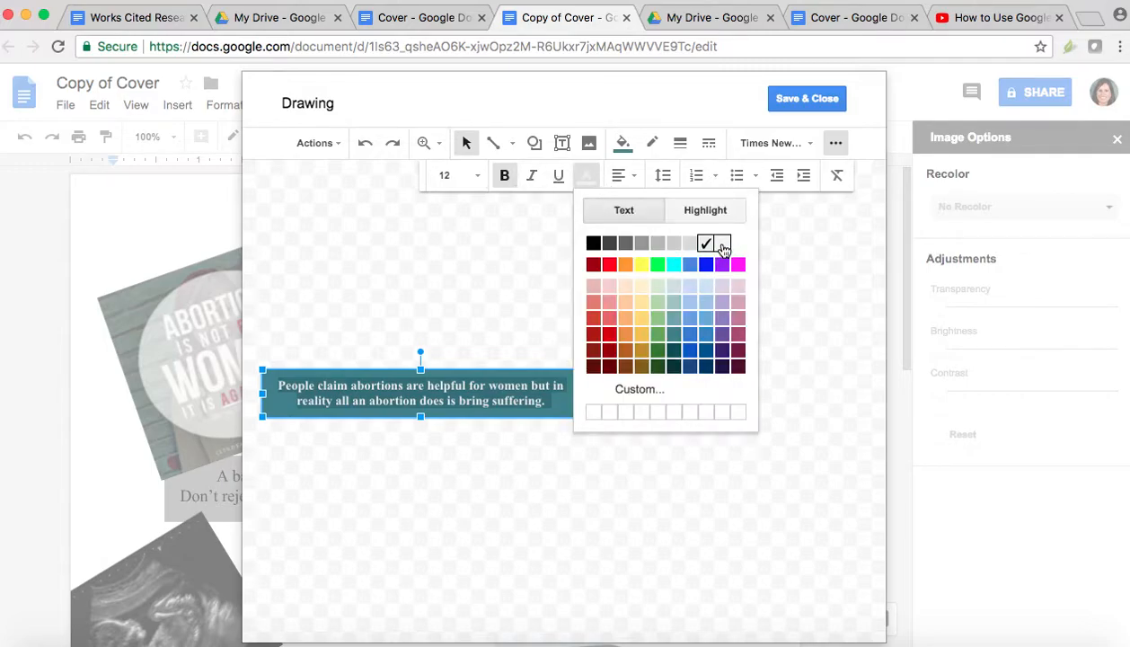
left_click(725, 251)
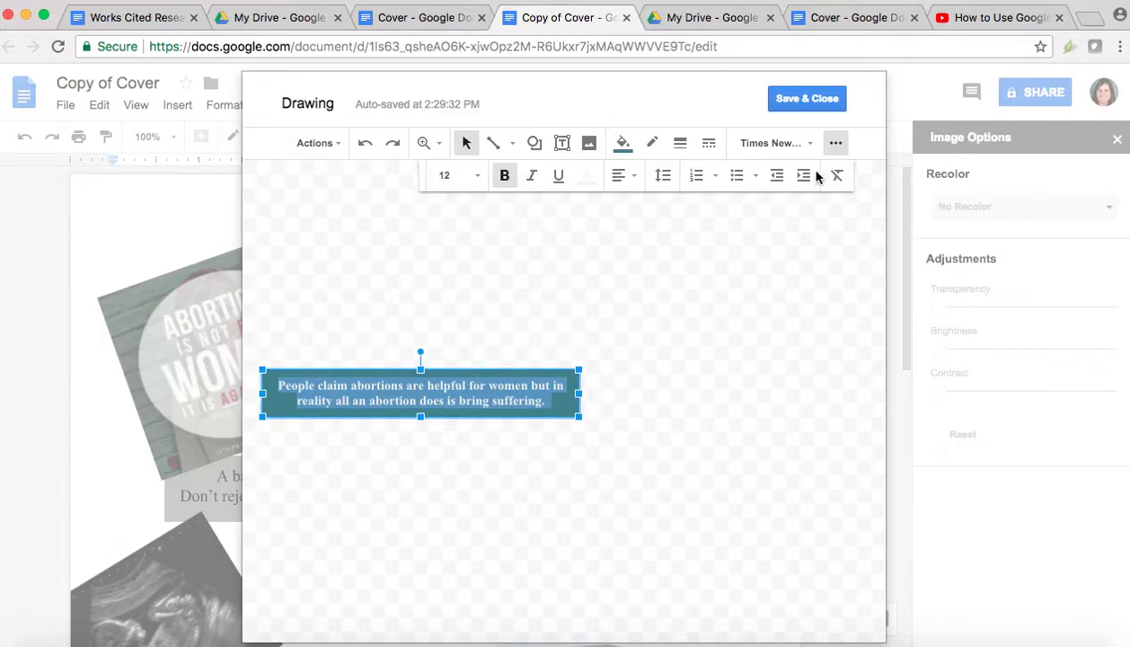
left_click(632, 178)
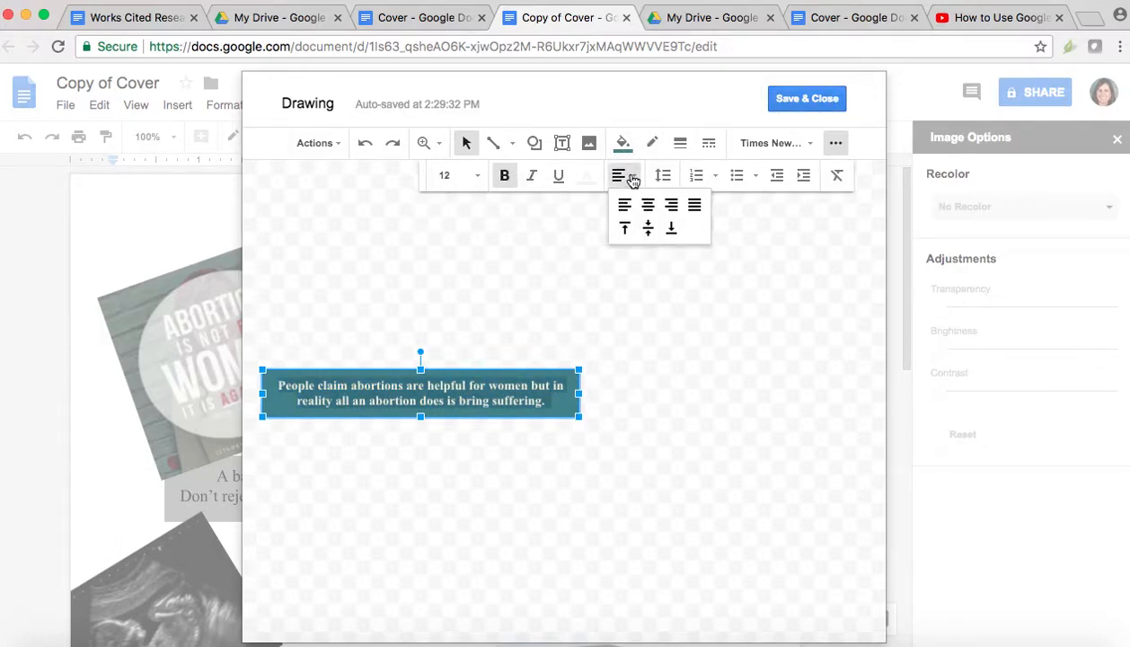
left_click(648, 230)
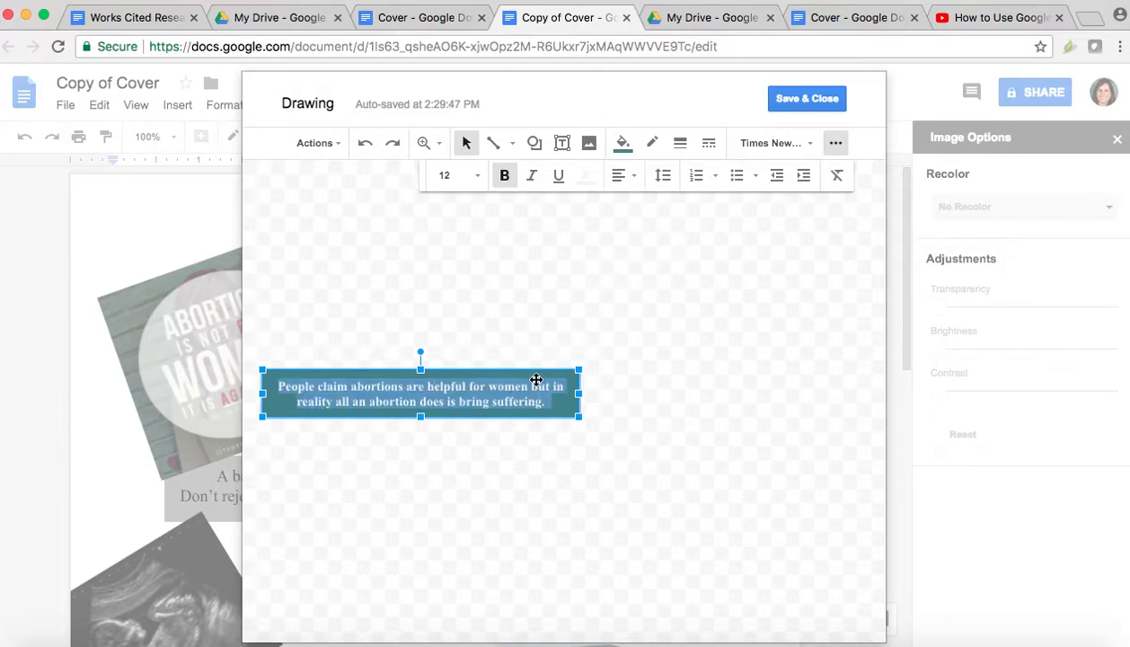
Step: Save the drawing, set the teal box to wrap text and move it left to overlap the slogan image's upper corner
left_click(784, 100)
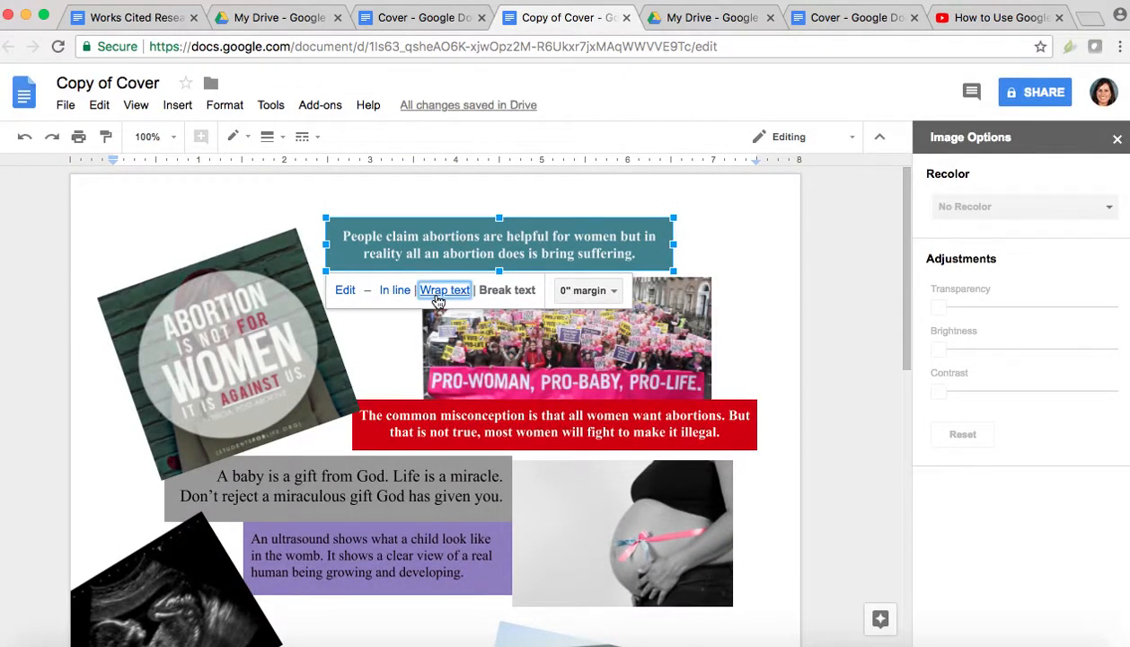
left_click_drag(435, 253, 399, 252)
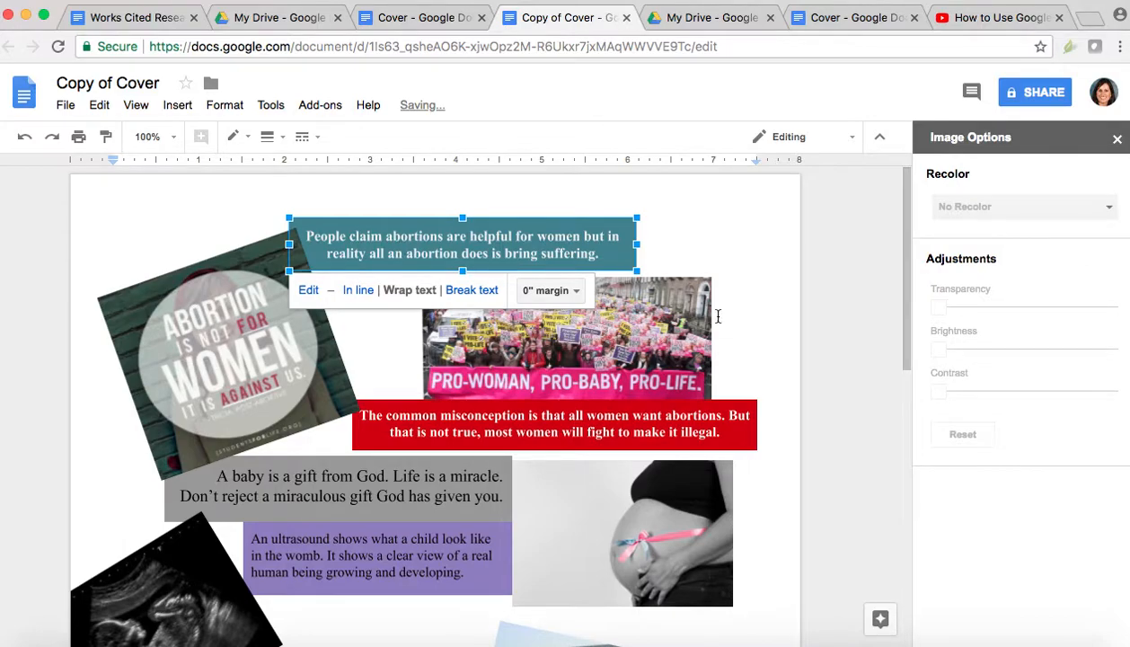
Step: Check the pink misconception text box in the original Cover against its red counterpart in Copy of Cover
left_click(752, 287)
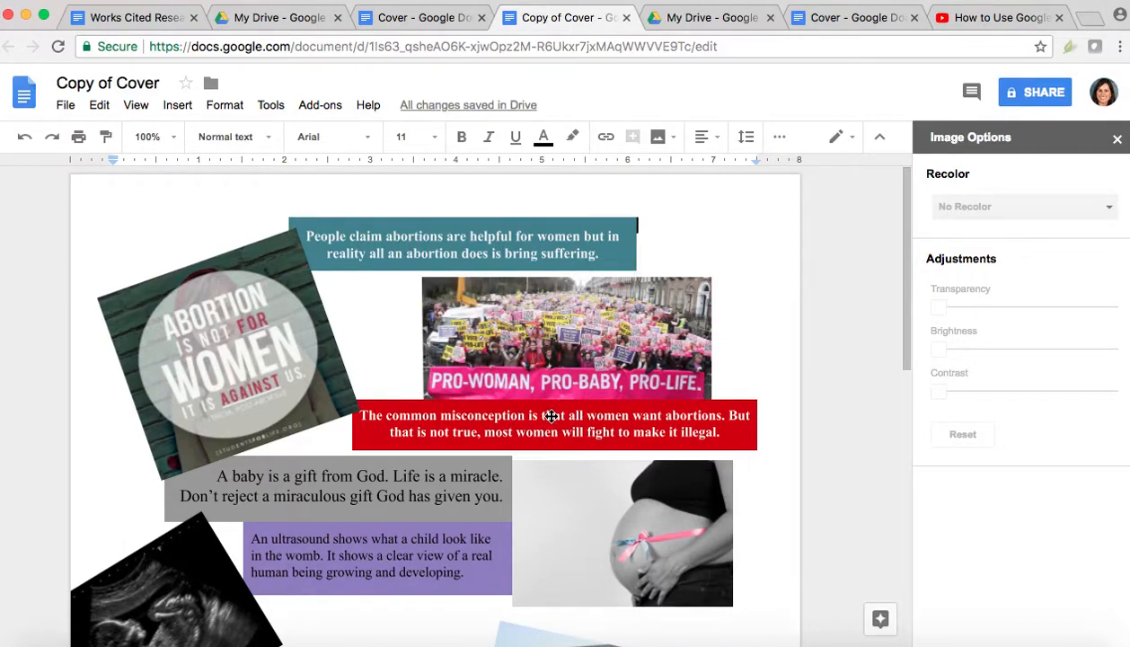
left_click(438, 19)
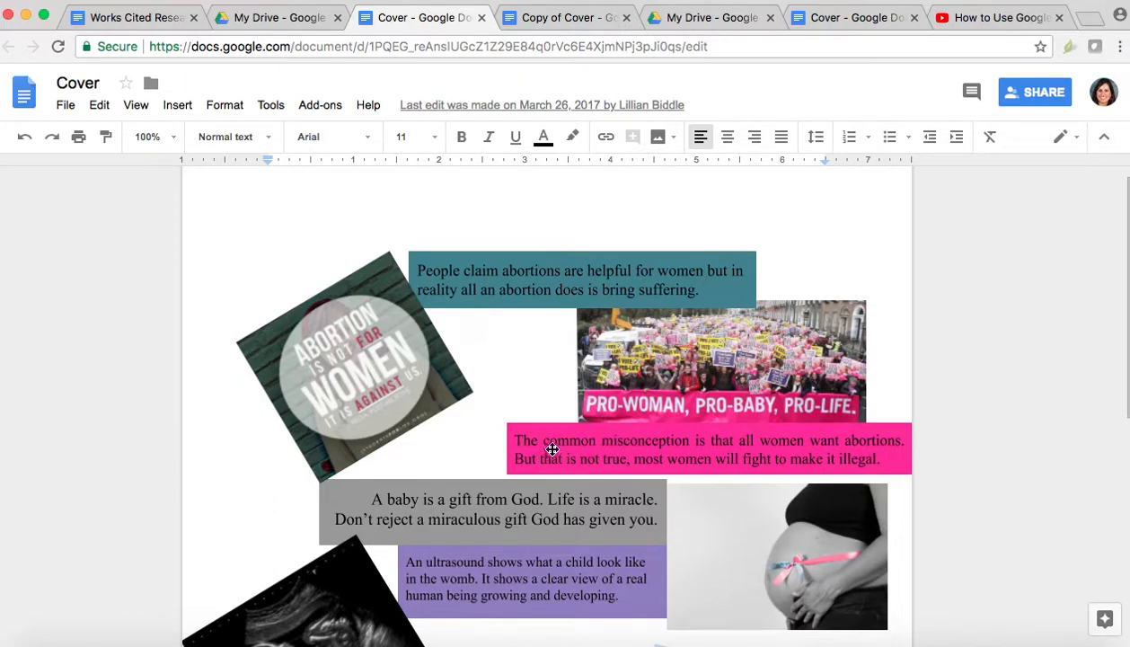
left_click(634, 451)
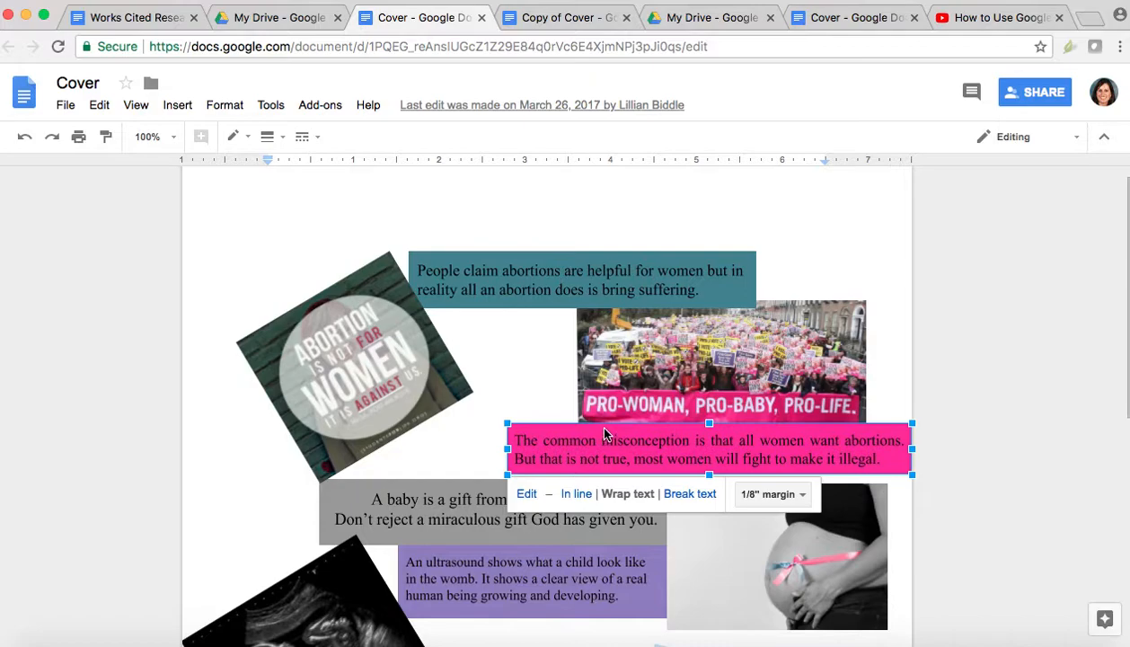
left_click(588, 26)
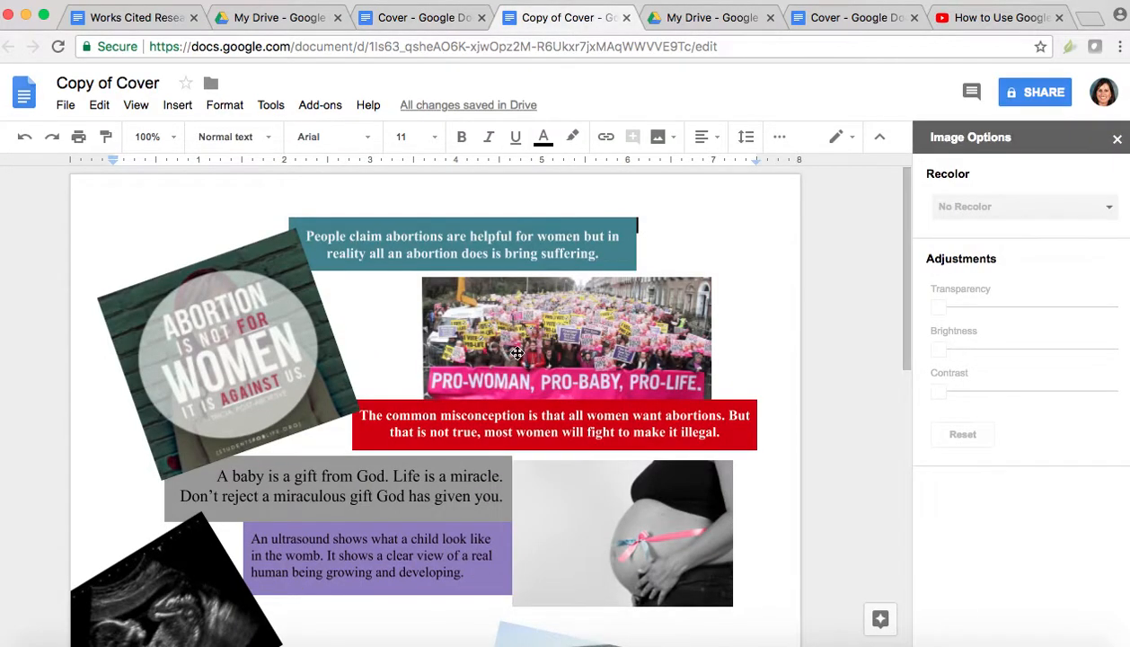
Step: Change the fill of the red misconception box in Copy of Cover to custom rust brown #a4490eff and save the drawing
double_click(517, 429)
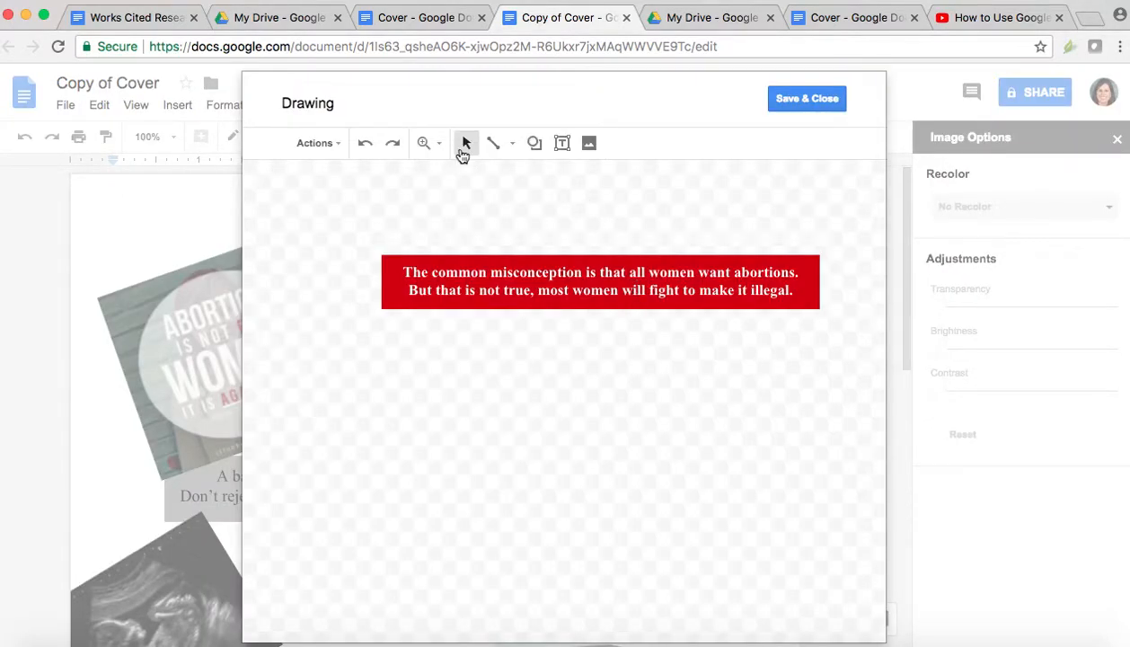
double_click(607, 285)
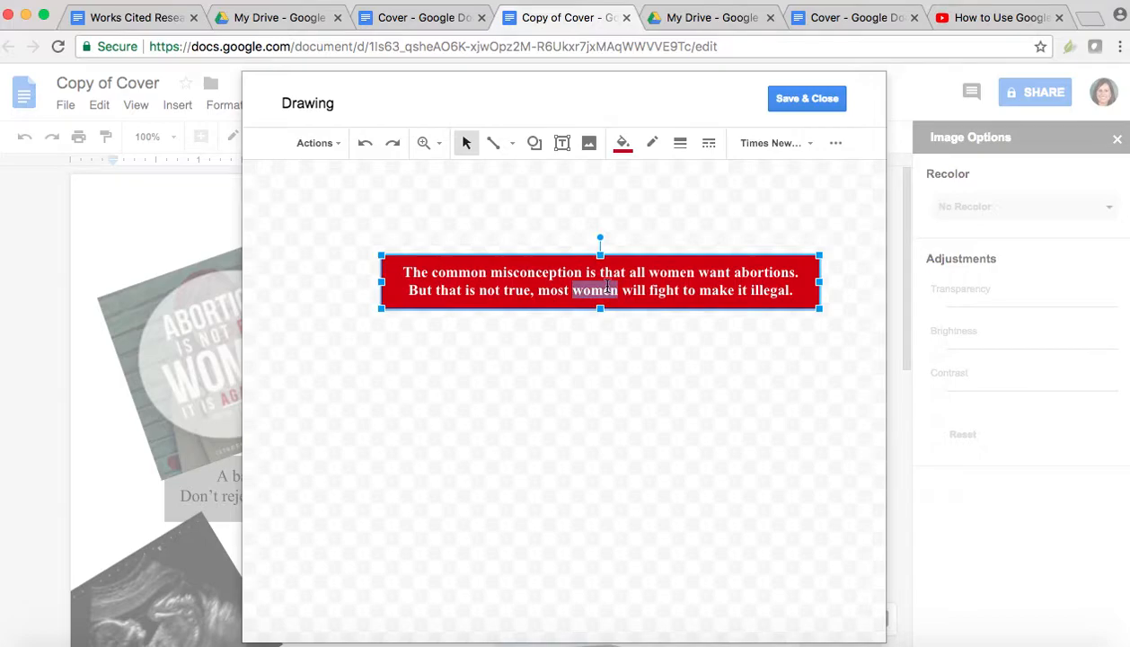
left_click(629, 147)
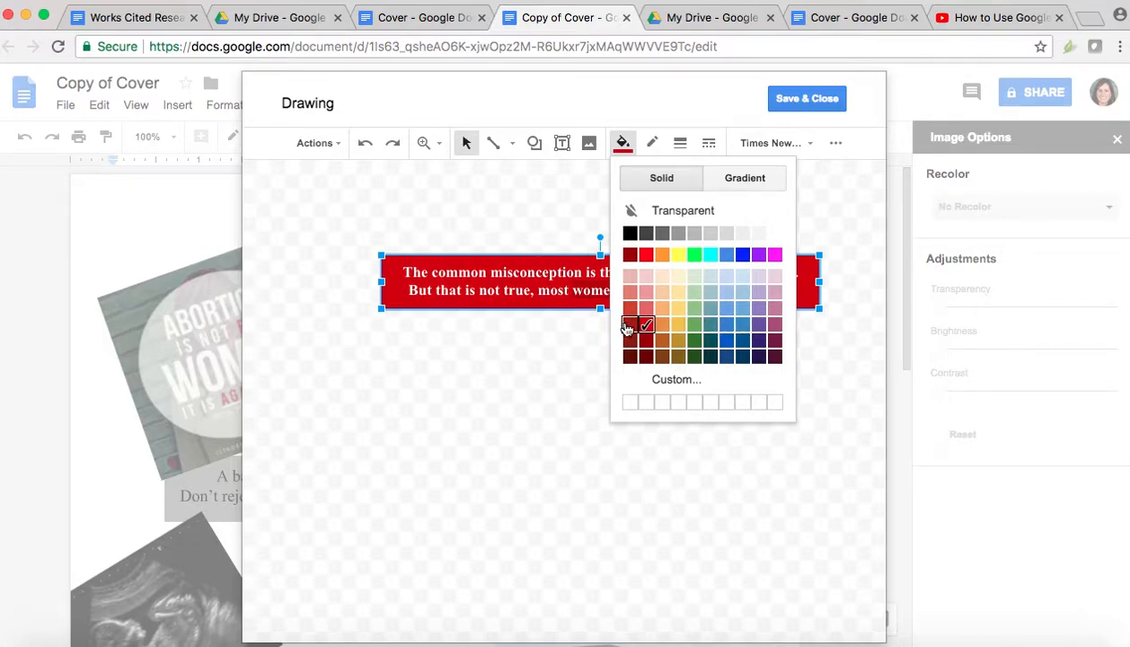
left_click(661, 378)
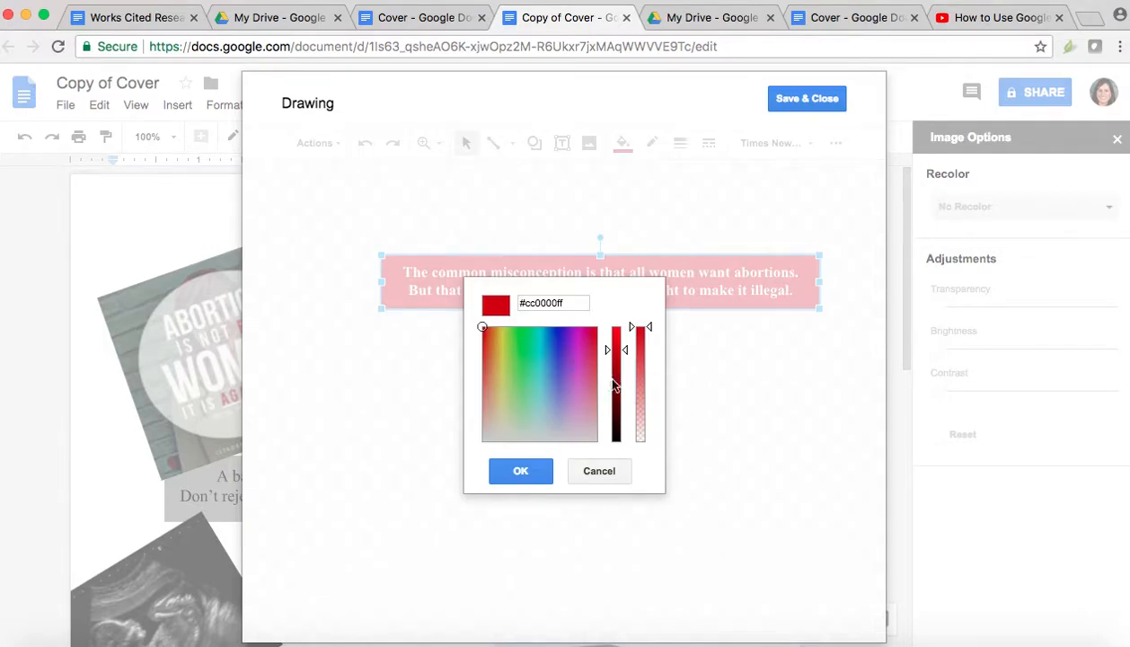
left_click_drag(610, 353, 614, 372)
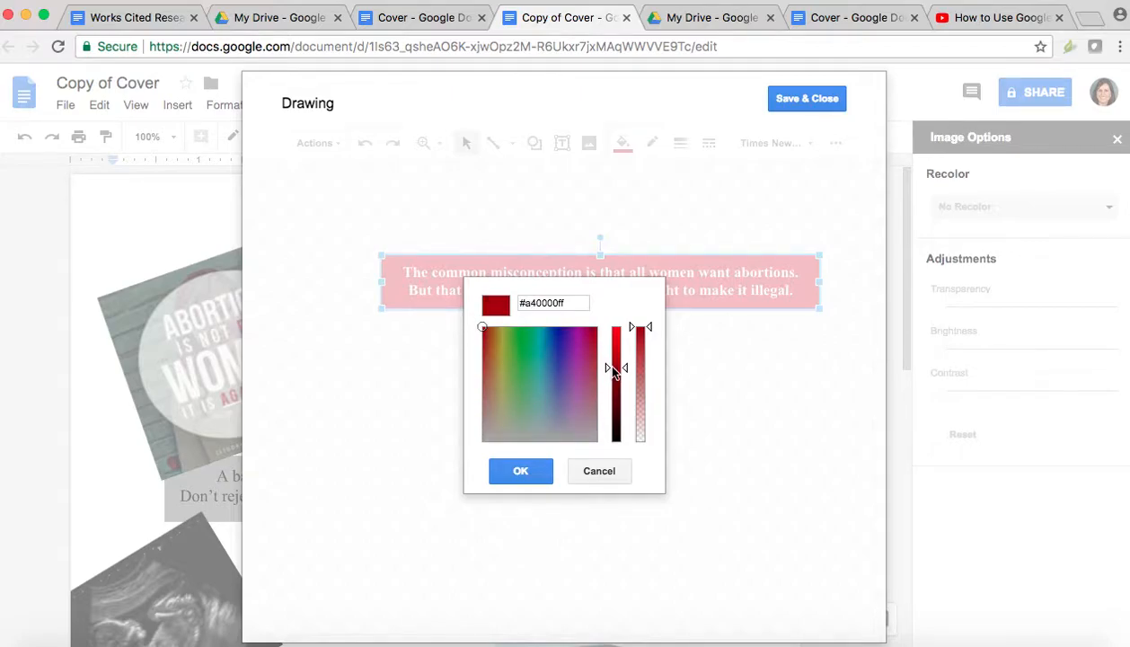
left_click_drag(492, 350, 489, 336)
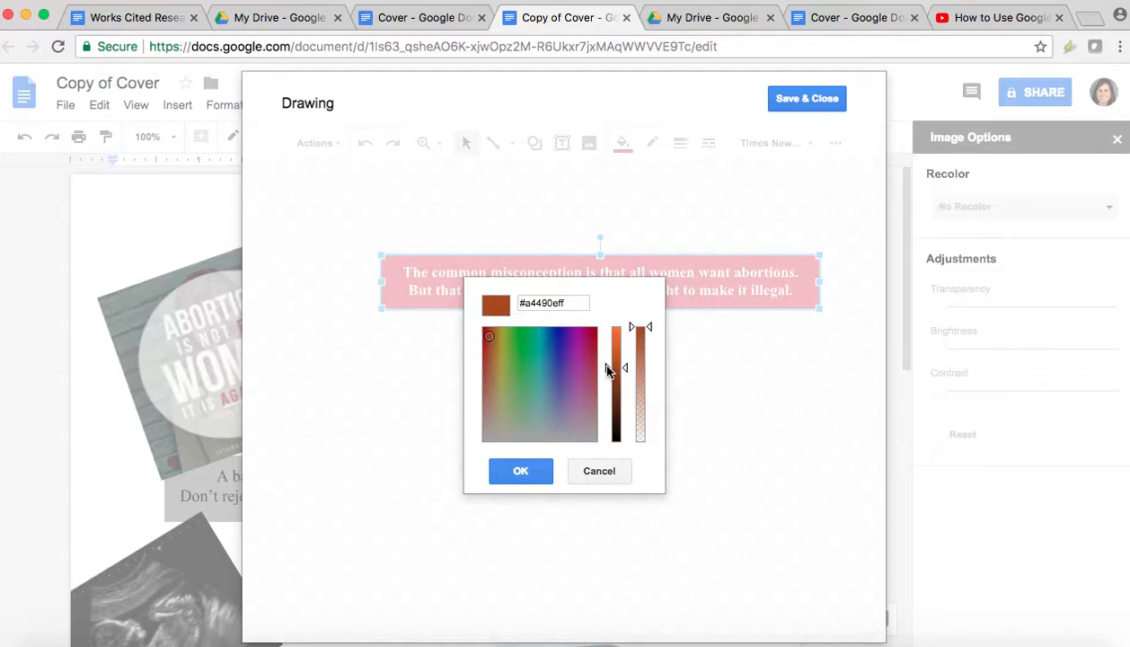
left_click_drag(491, 344, 489, 336)
left_click(521, 471)
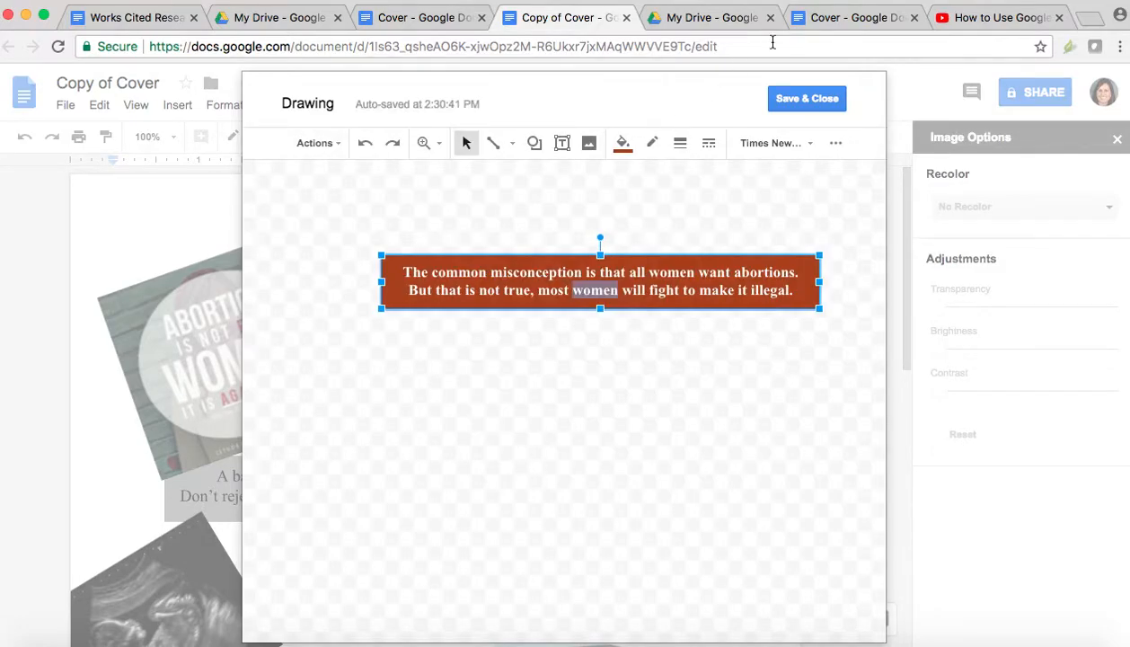
left_click(807, 99)
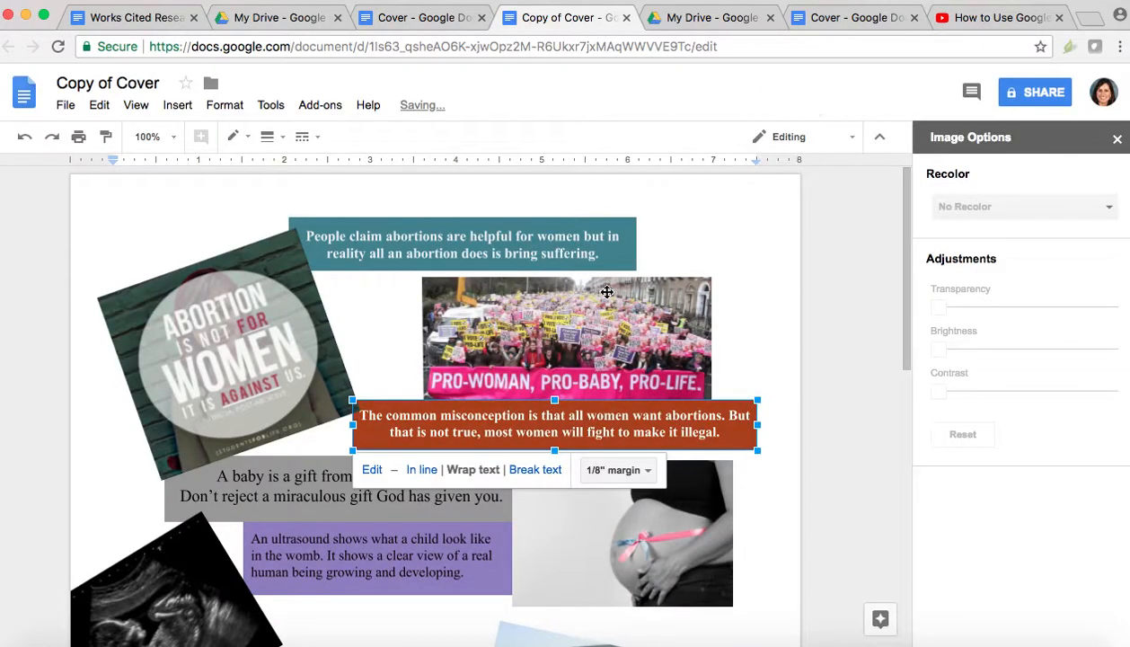
left_click(349, 482)
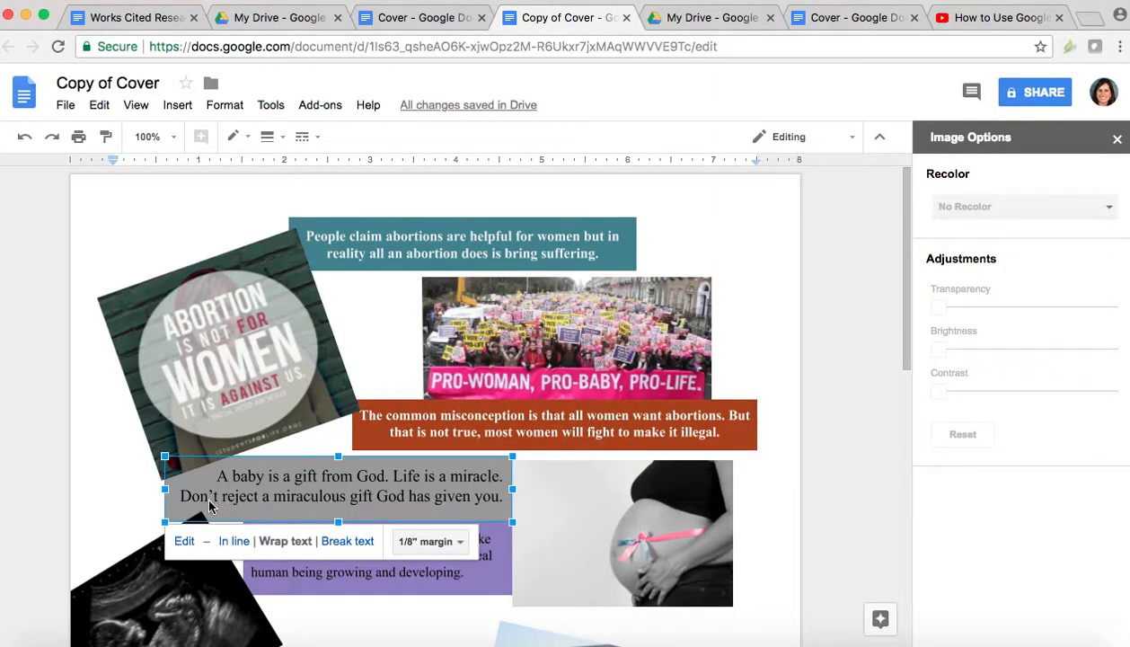
left_click(425, 600)
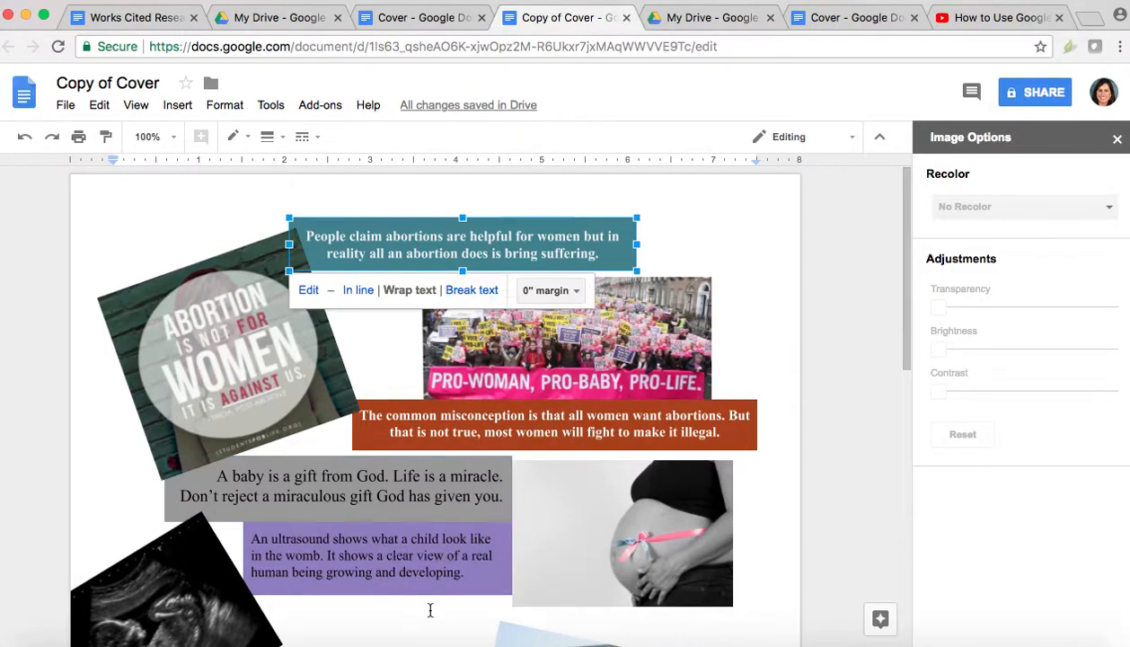